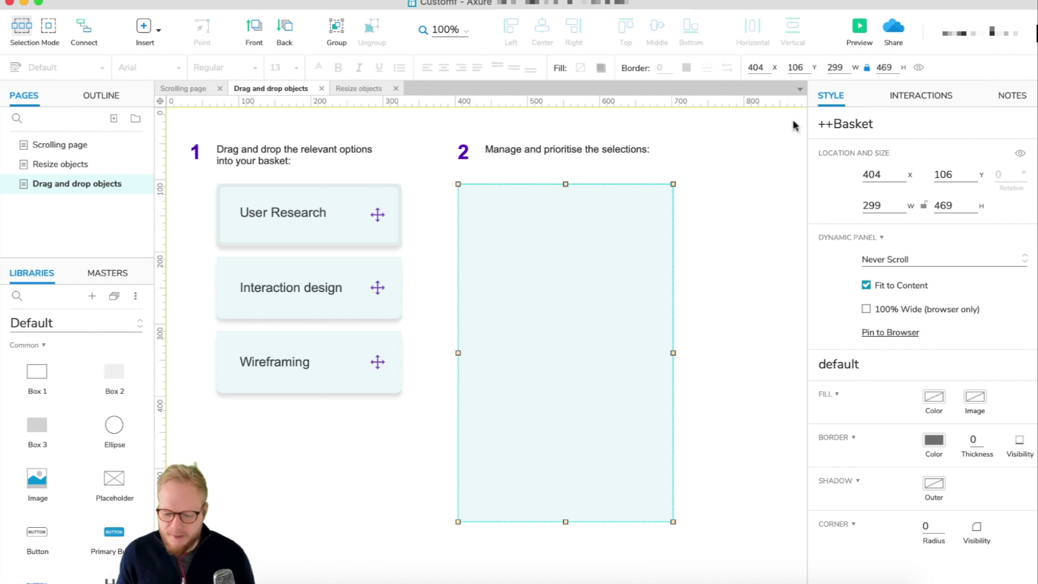
Step: Launch a local Chrome preview of the drag_and_drop_objects page
left_click(859, 31)
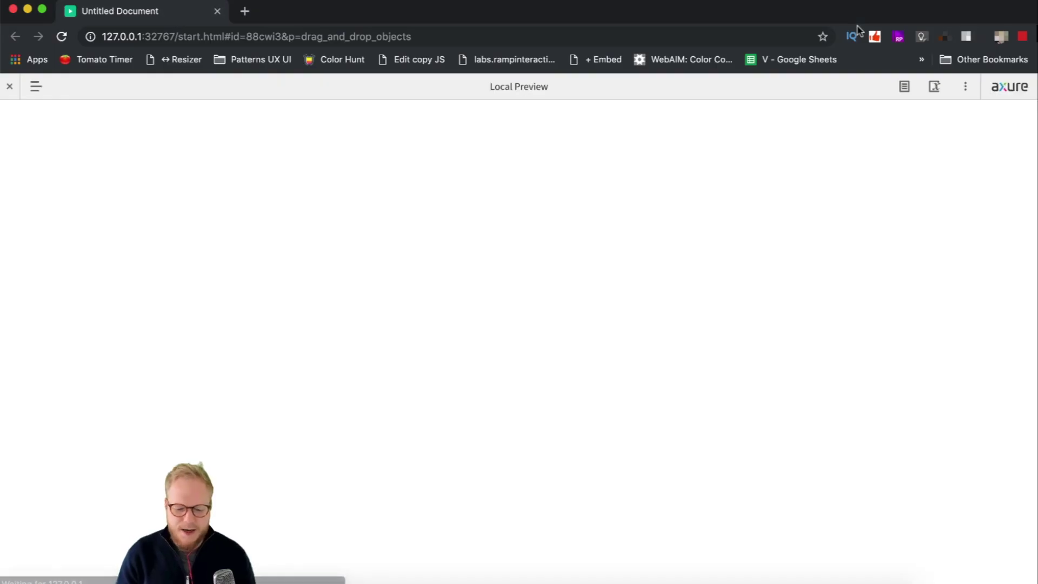
Step: Drag User Research into the basket and back out several times, leaving it third in the list
left_click(9, 93)
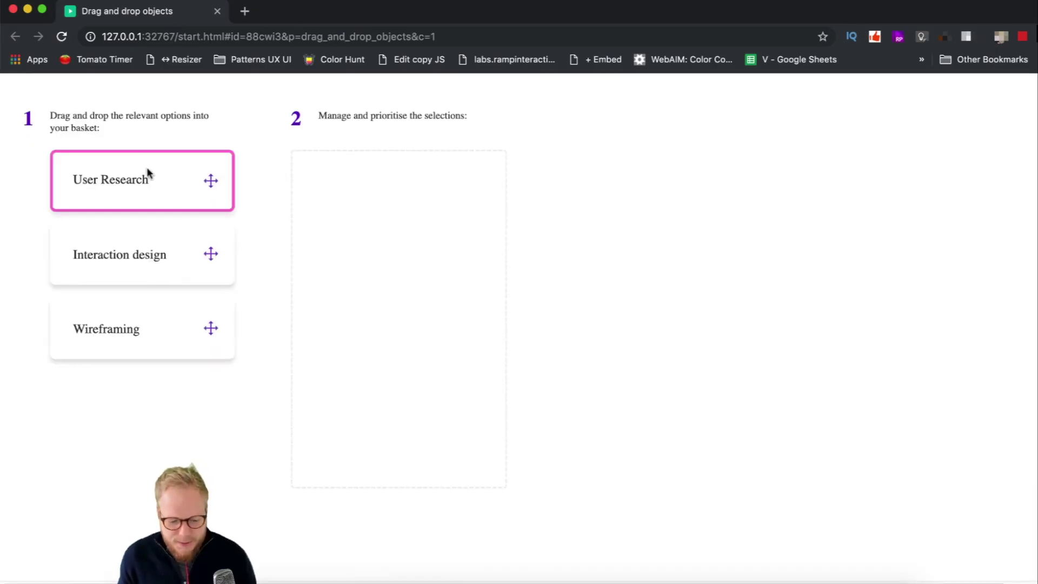
left_click_drag(107, 181, 362, 194)
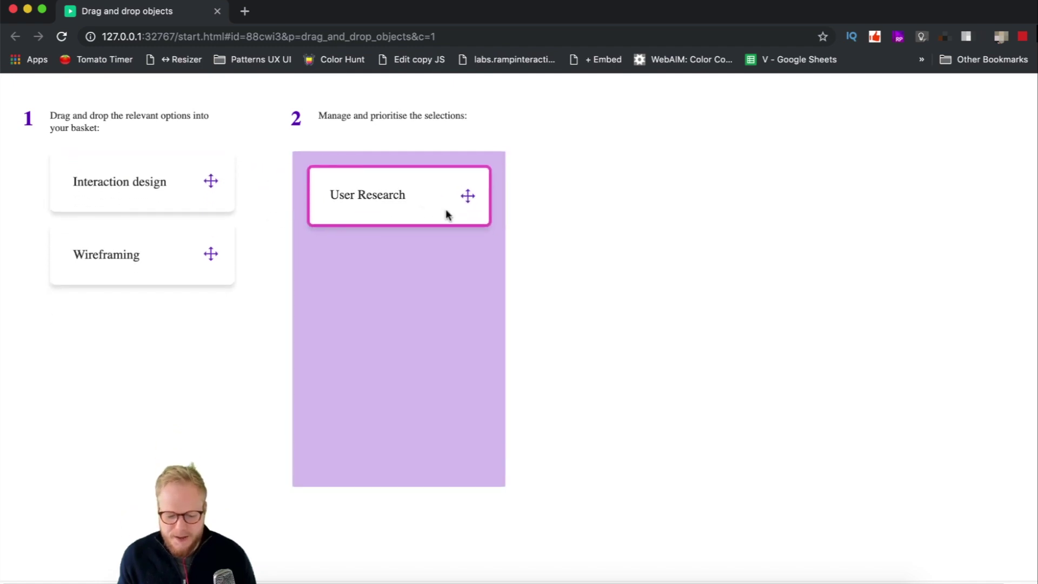
left_click_drag(459, 194, 227, 319)
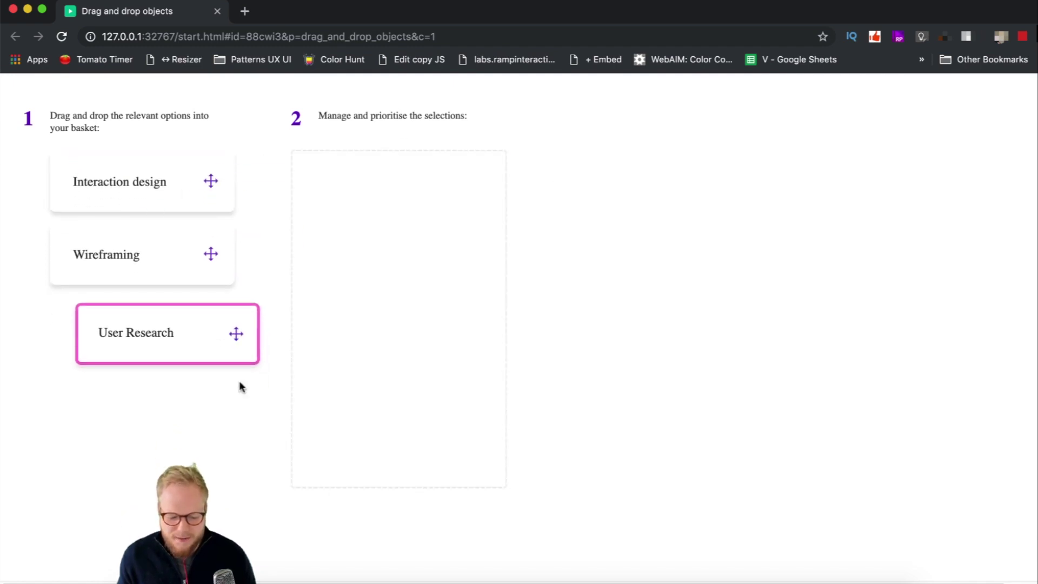
left_click_drag(166, 346, 326, 197)
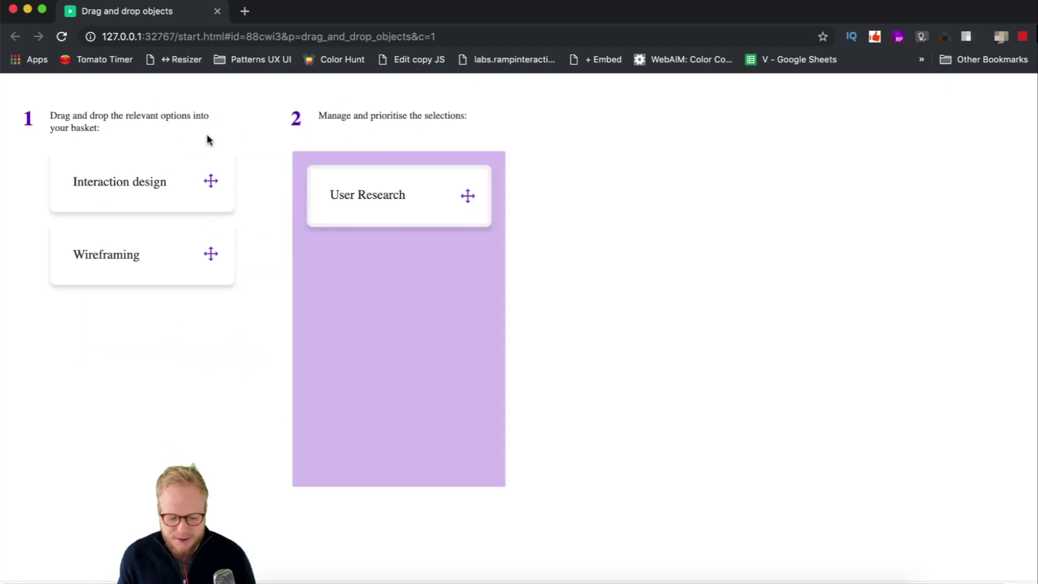
mouse_move(392, 192)
left_mouse_down()
mouse_move(182, 373)
mouse_move(674, 378)
mouse_move(735, 322)
mouse_move(389, 206)
left_mouse_up()
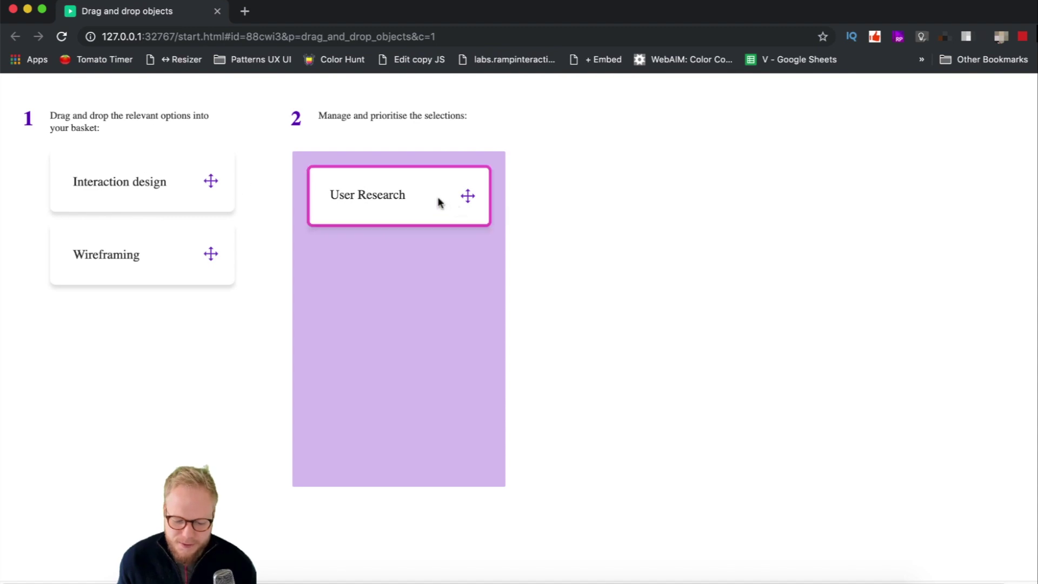
mouse_move(388, 200)
left_mouse_down()
mouse_move(103, 162)
mouse_move(405, 192)
left_mouse_up()
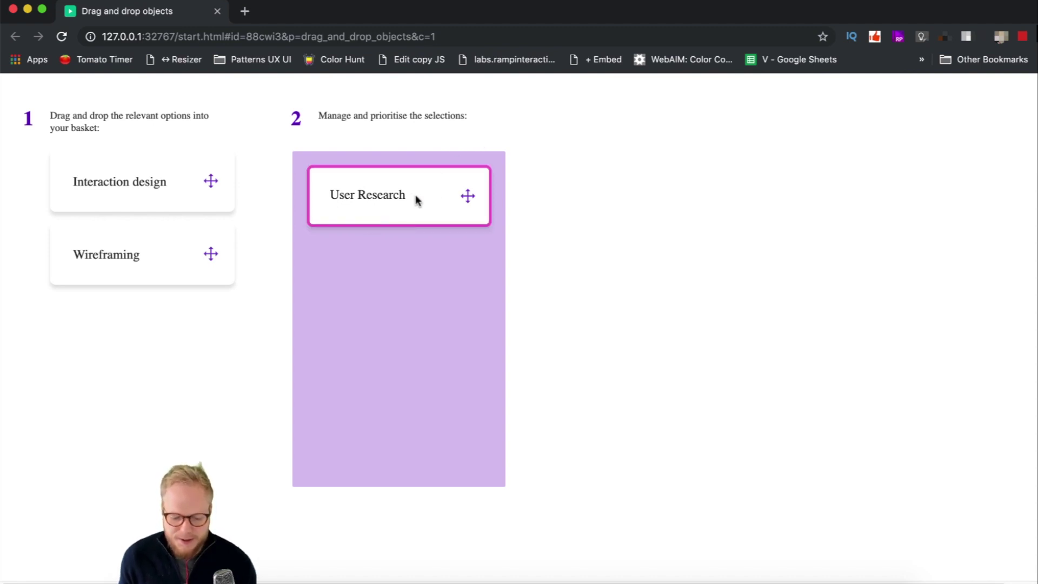
left_click_drag(416, 198, 162, 338)
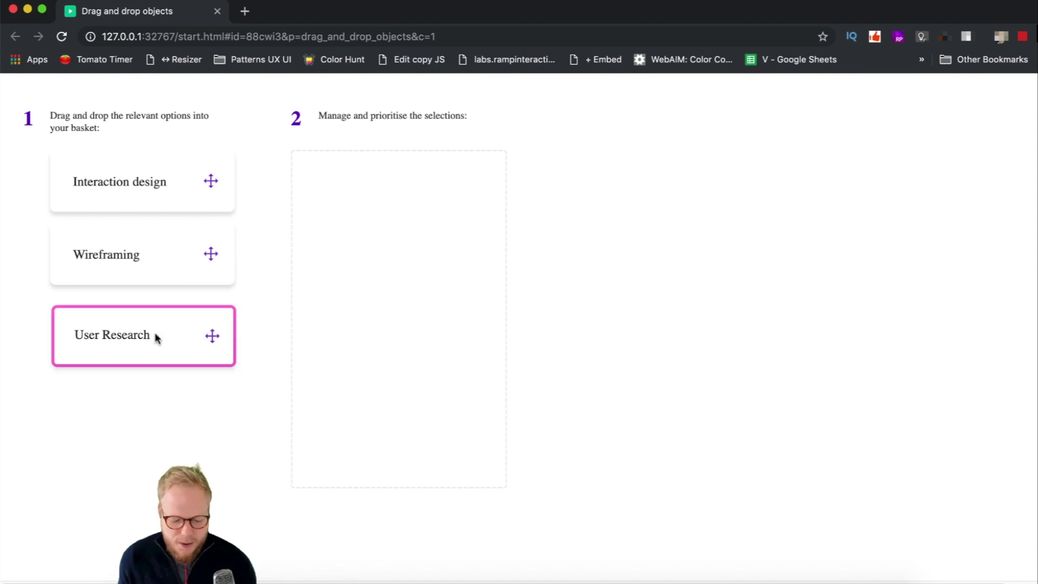
Step: Close the preview, deselect the basket panel, and bring up the Noun Project library
left_click(217, 12)
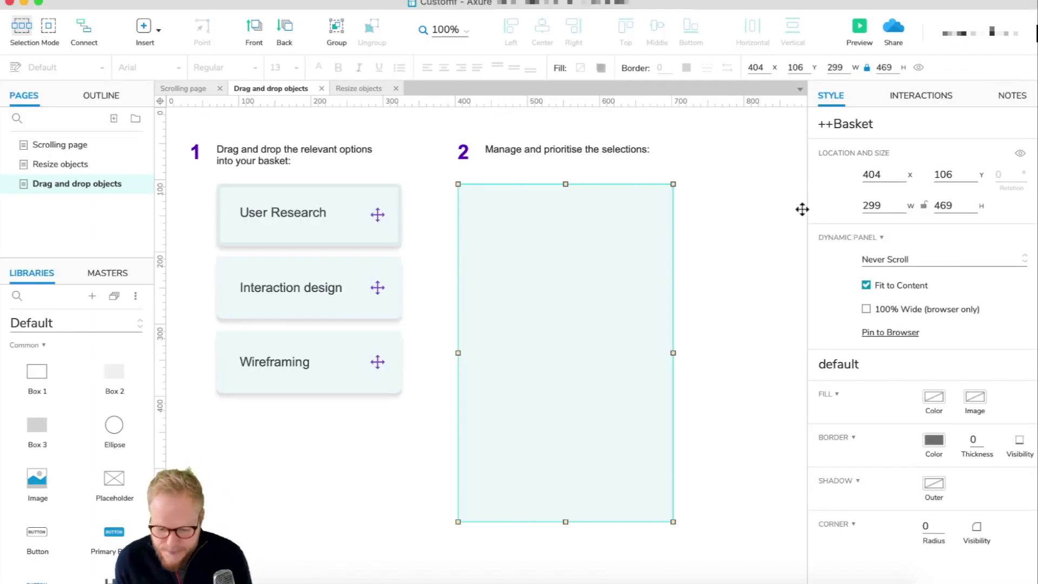
left_click(676, 236)
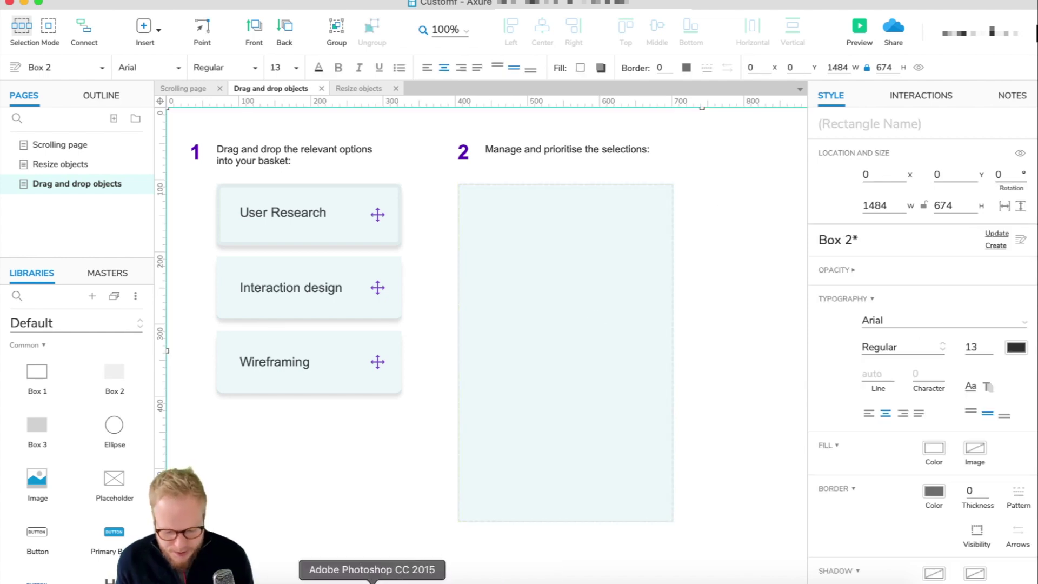
left_click(343, 579)
Step: Search Noun Project for 'trash' and drag the purple trash icon onto the canvas
left_click(697, 124)
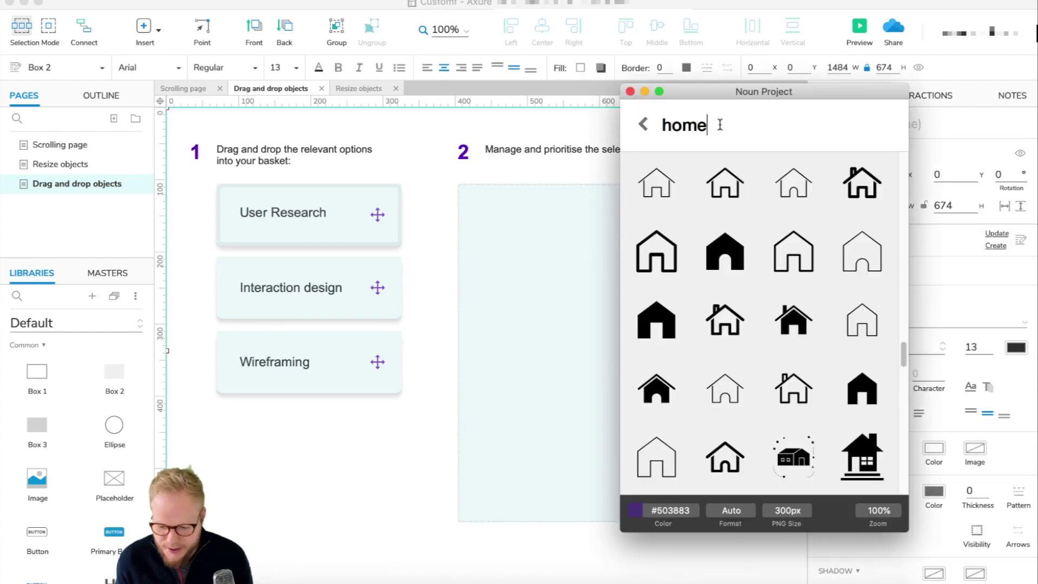
key("super+a")
type("clear")
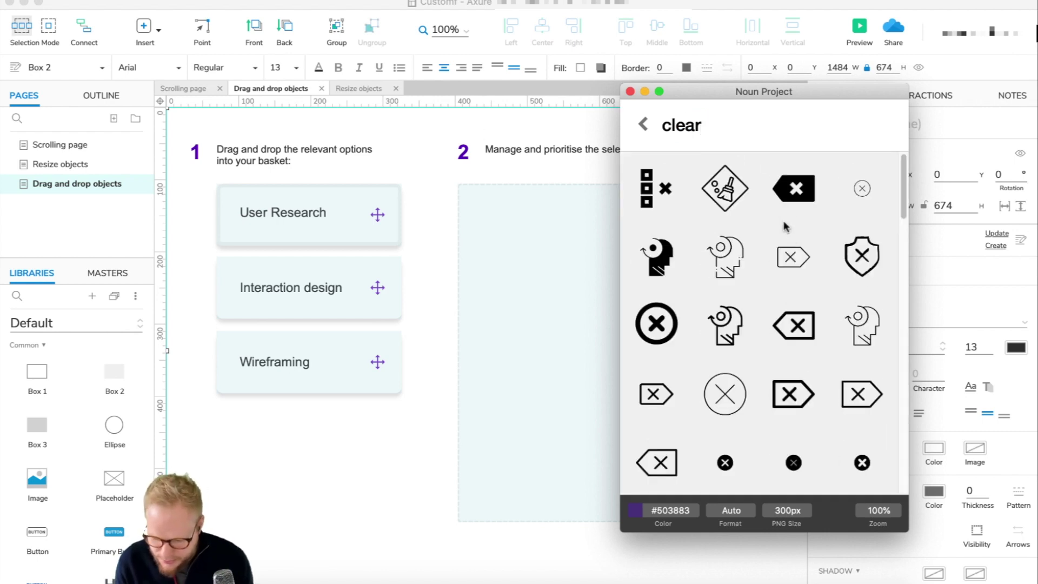
scroll(756, 227, "down", 15)
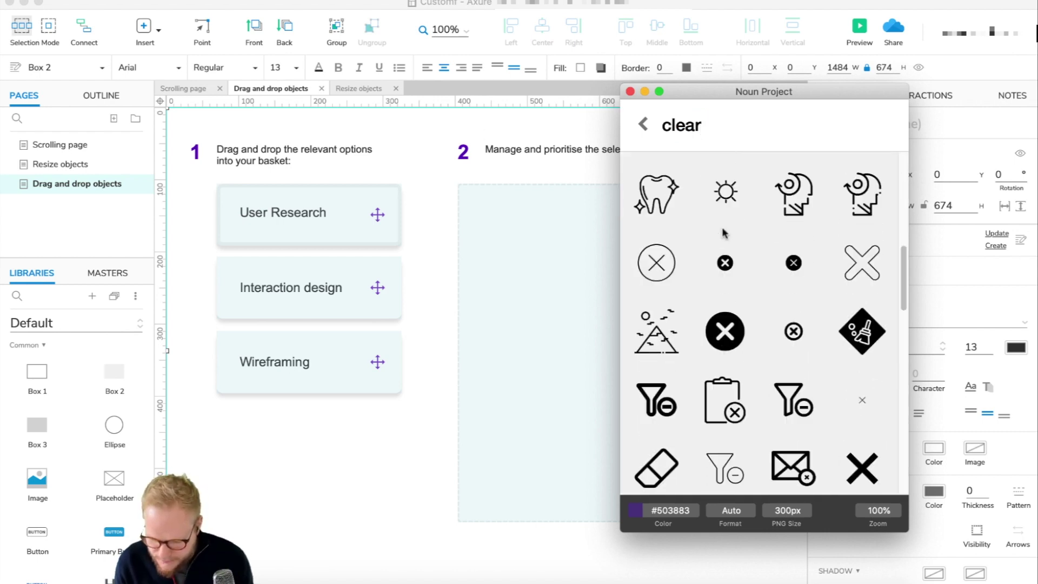
scroll(724, 232, "down", 4)
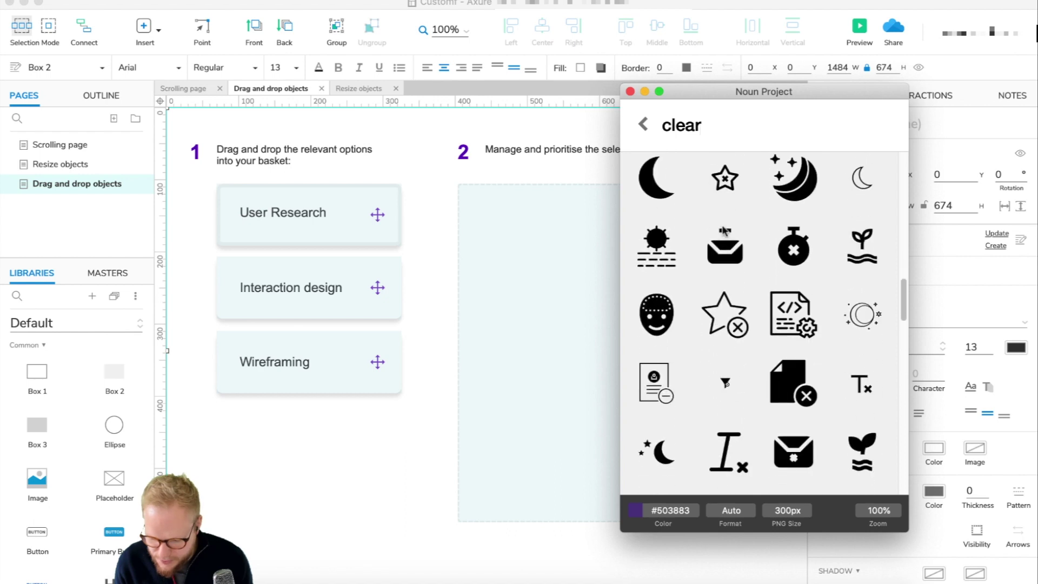
double_click(710, 125)
type("trash")
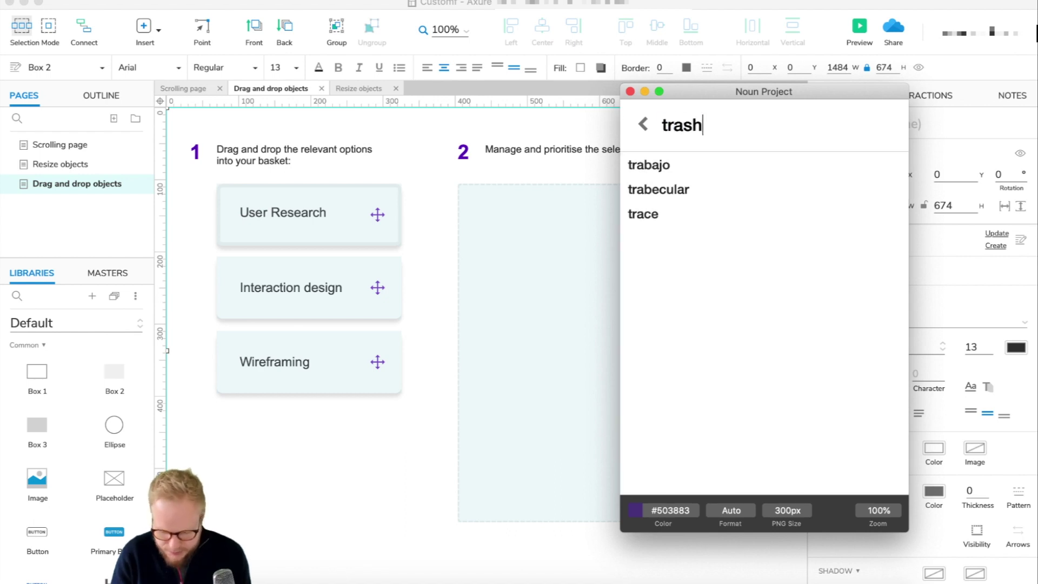
key("Return")
left_click_drag(755, 93, 324, 80)
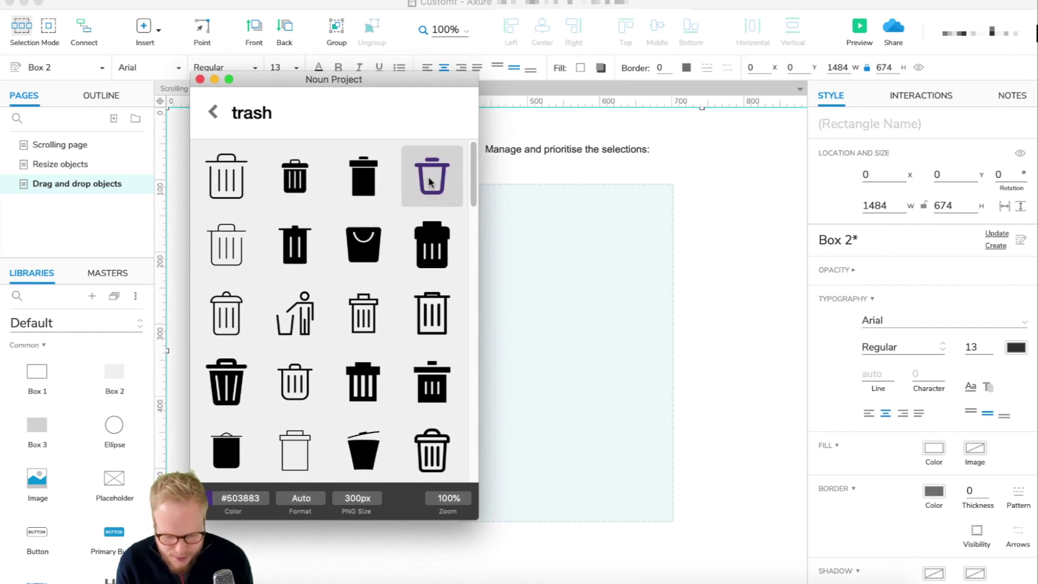
left_click_drag(439, 187, 627, 187)
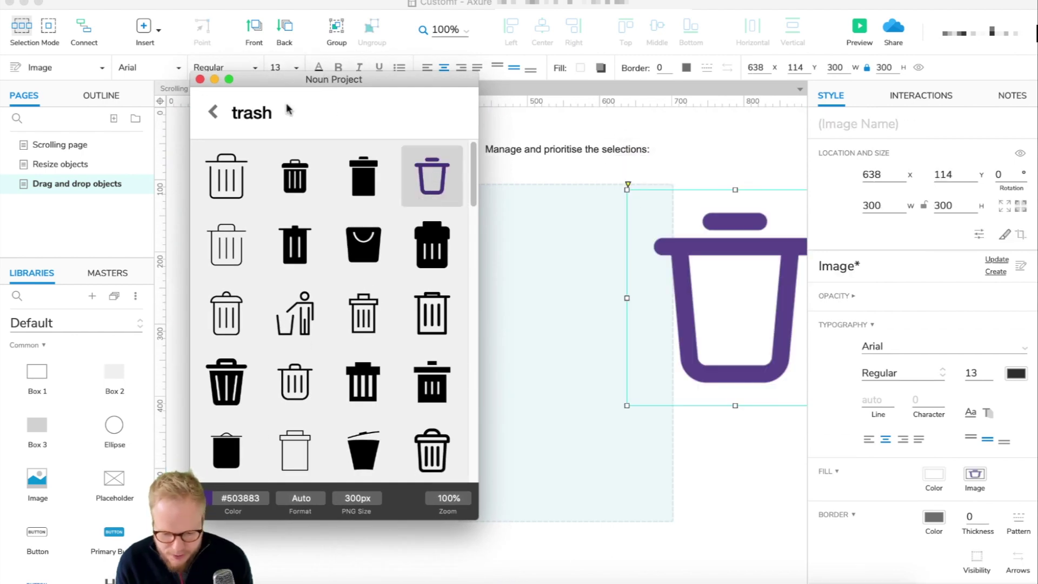
Step: Close Noun Project, resize the trash icon to width 20, and place it above the basket's top-right corner
left_click(201, 79)
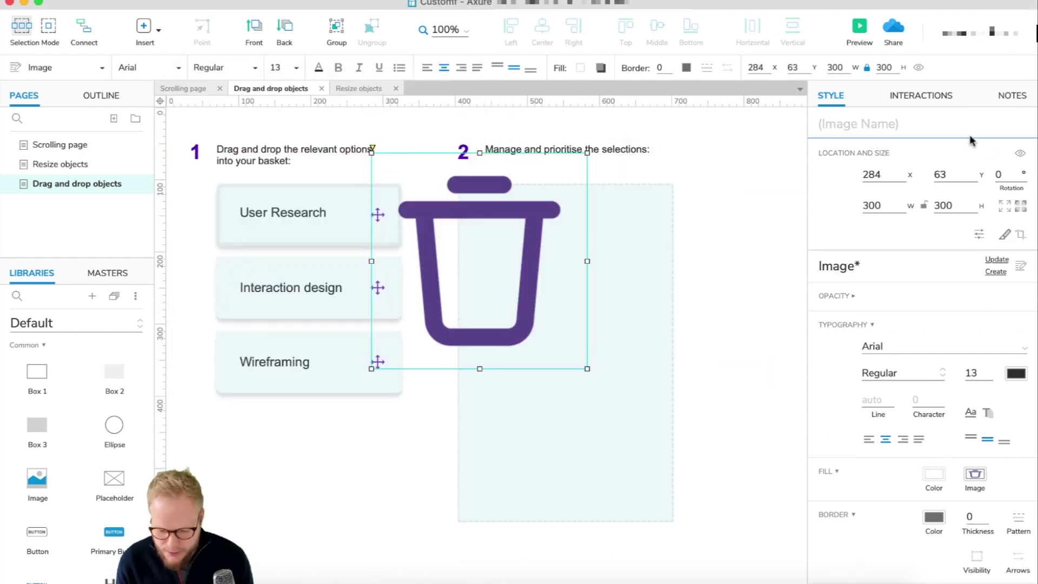
double_click(885, 205)
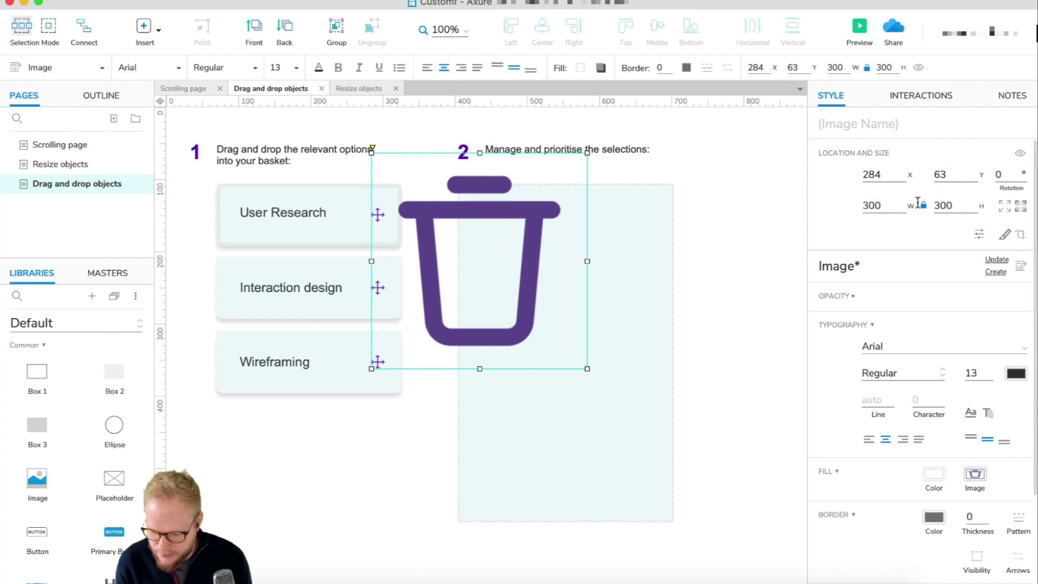
type("20")
key("Return")
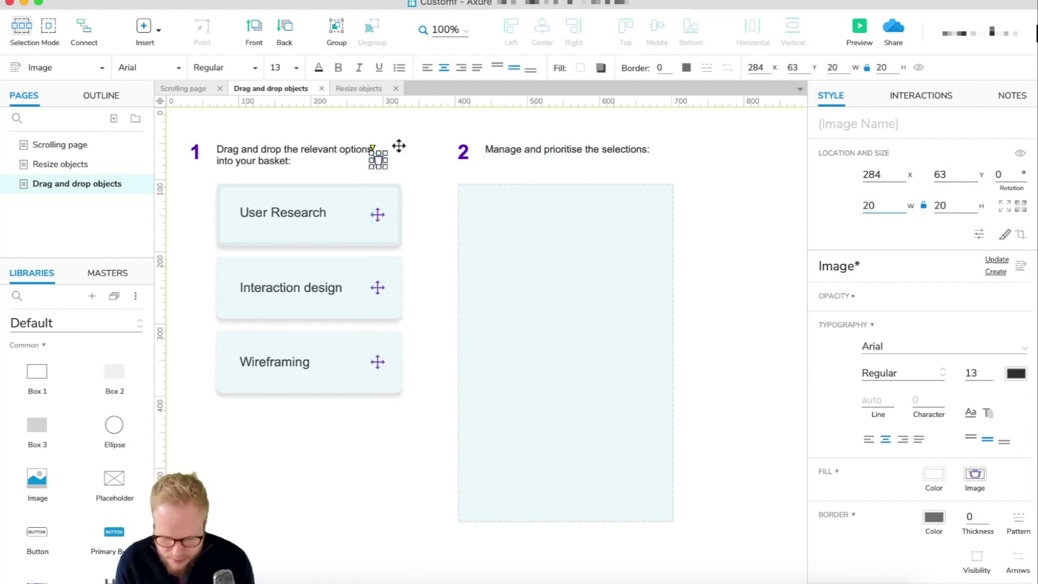
left_click_drag(380, 163, 623, 169)
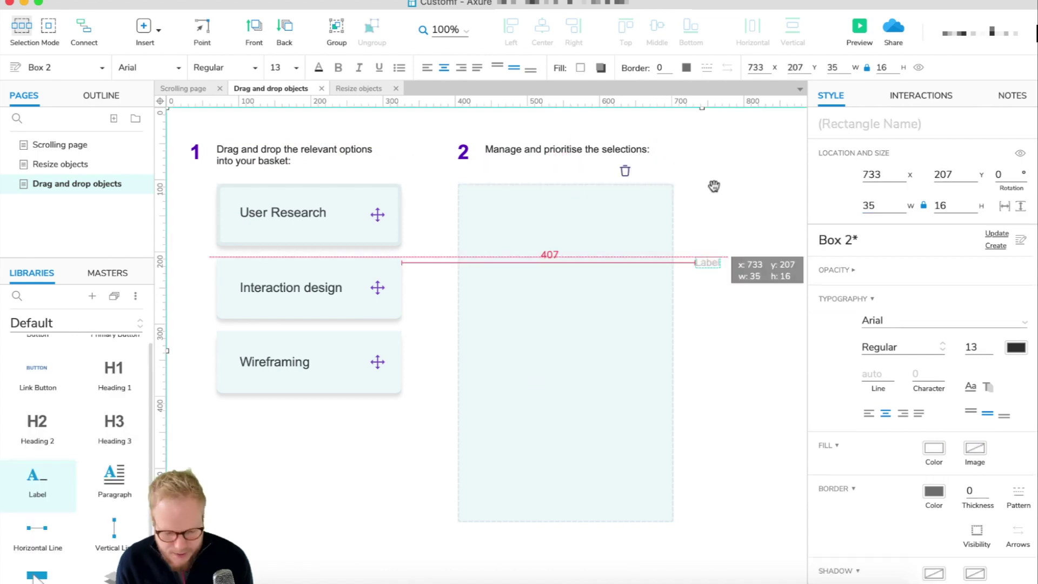
left_click_drag(686, 254, 641, 167)
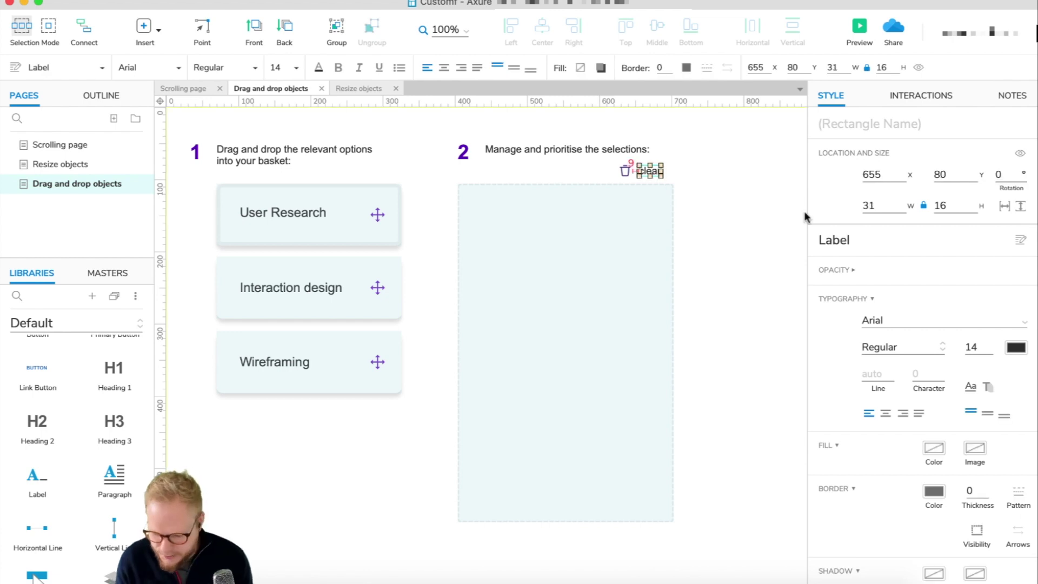
Step: Colour the 'clear' label text with the purple sampled from the trash icon
left_click(1015, 348)
left_click(1020, 327)
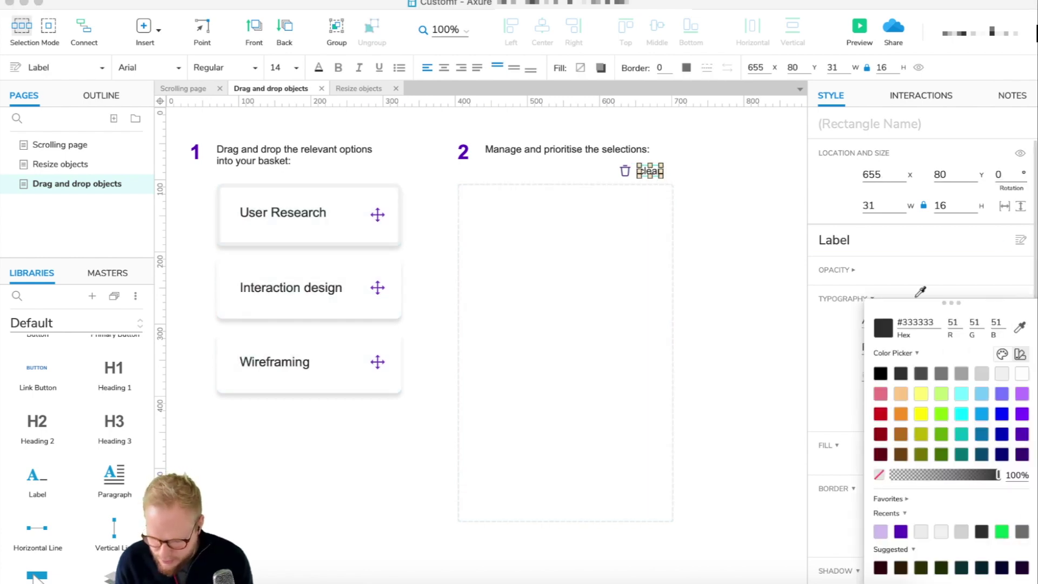
left_click(625, 170)
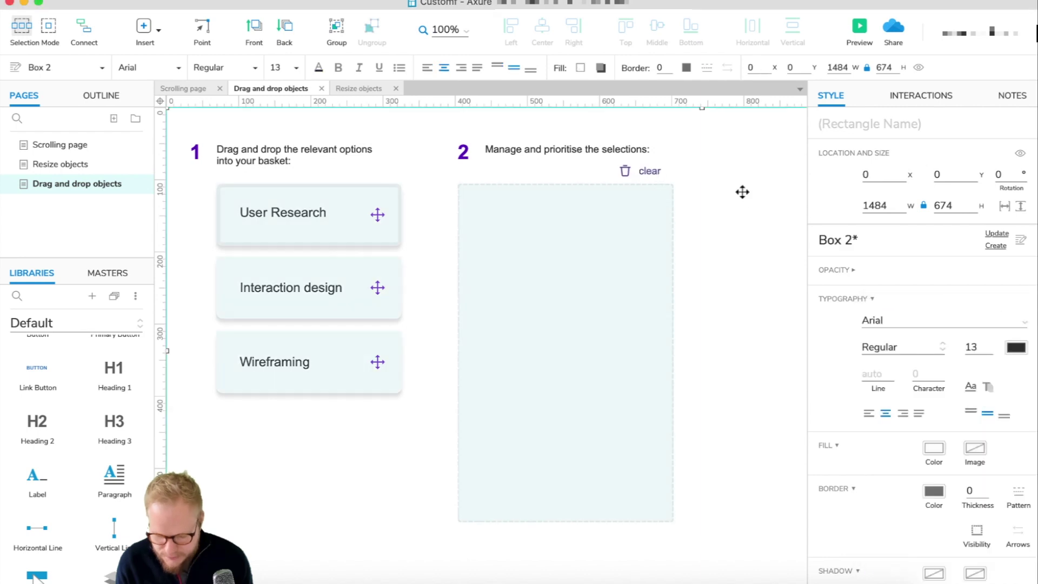
Step: Combine the trash icon and 'clear' label into a dynamic panel
left_click(626, 171)
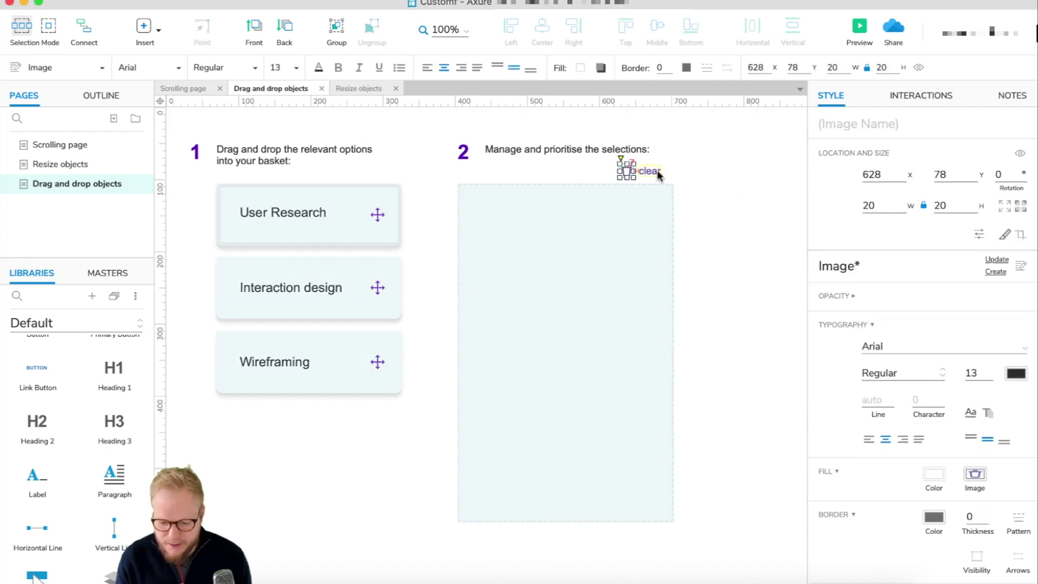
left_click(658, 171, "shift")
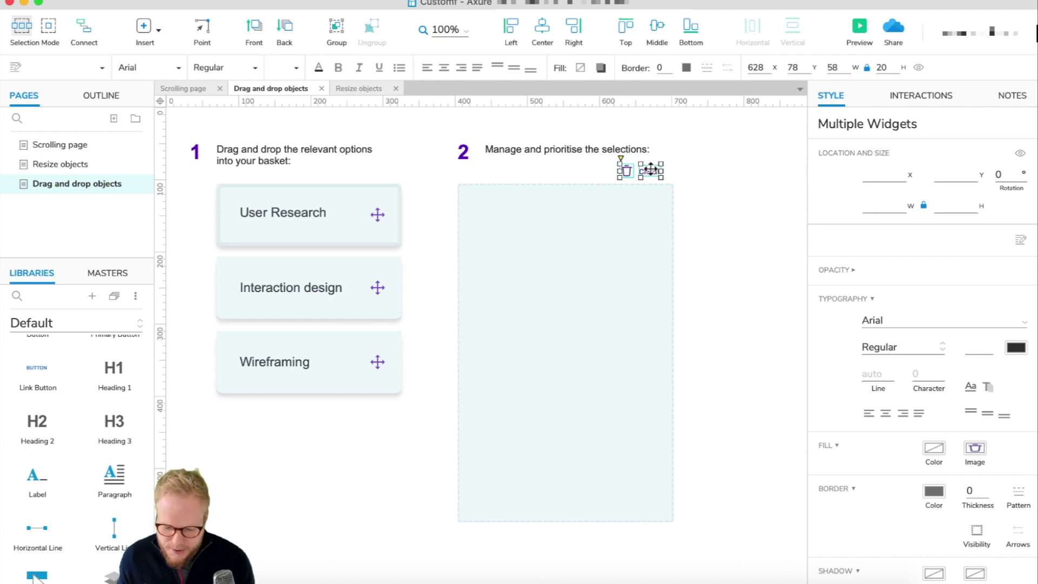
right_click(650, 169)
left_click(616, 173)
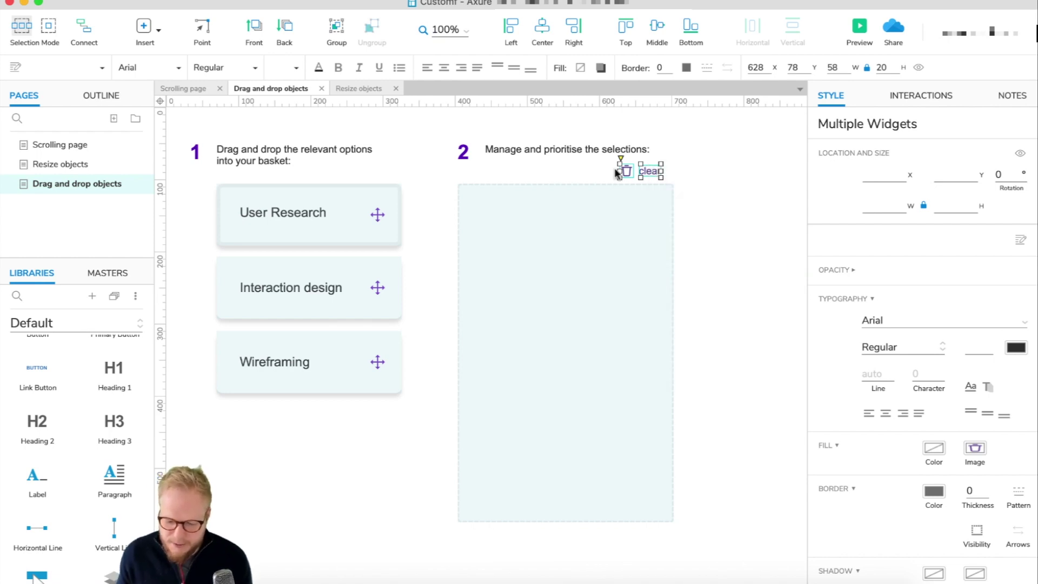
double_click(640, 170)
key("Escape")
Step: Position the clear panel just above the basket's right edge
left_click_drag(633, 170, 656, 169)
left_click(679, 174)
left_click(682, 173)
left_click(678, 173)
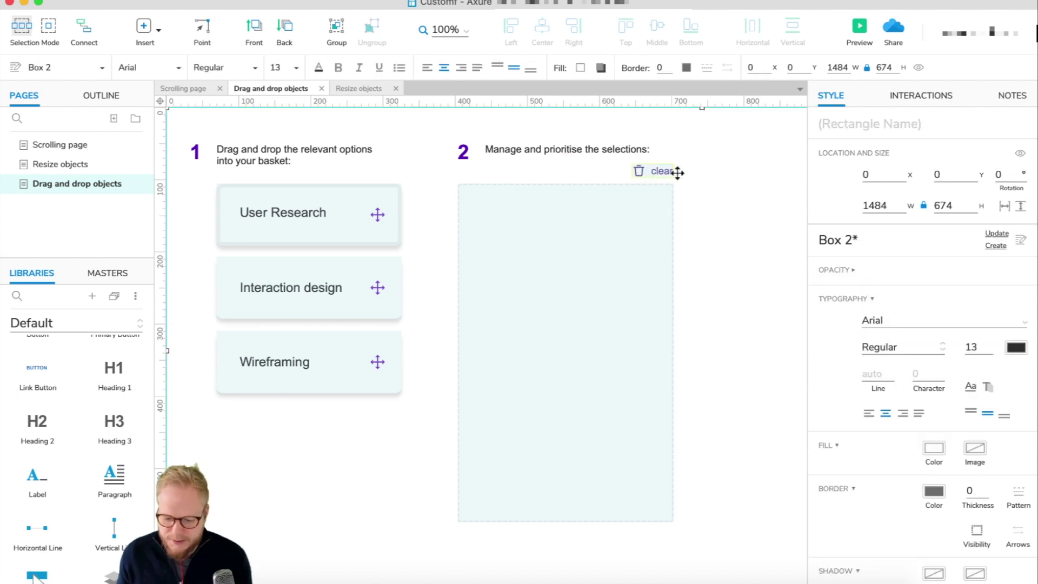
left_click(678, 173)
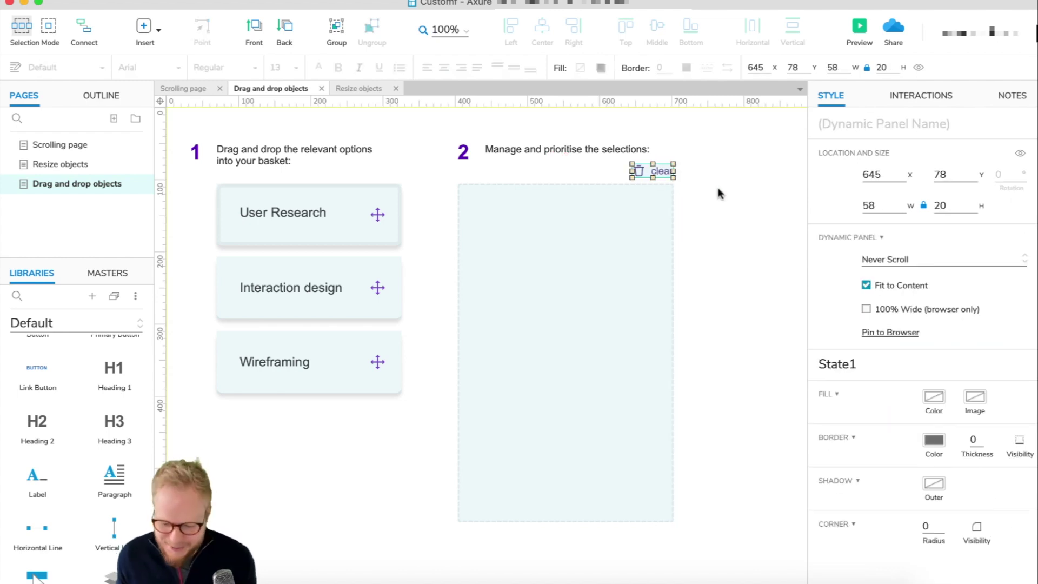
left_click(719, 193)
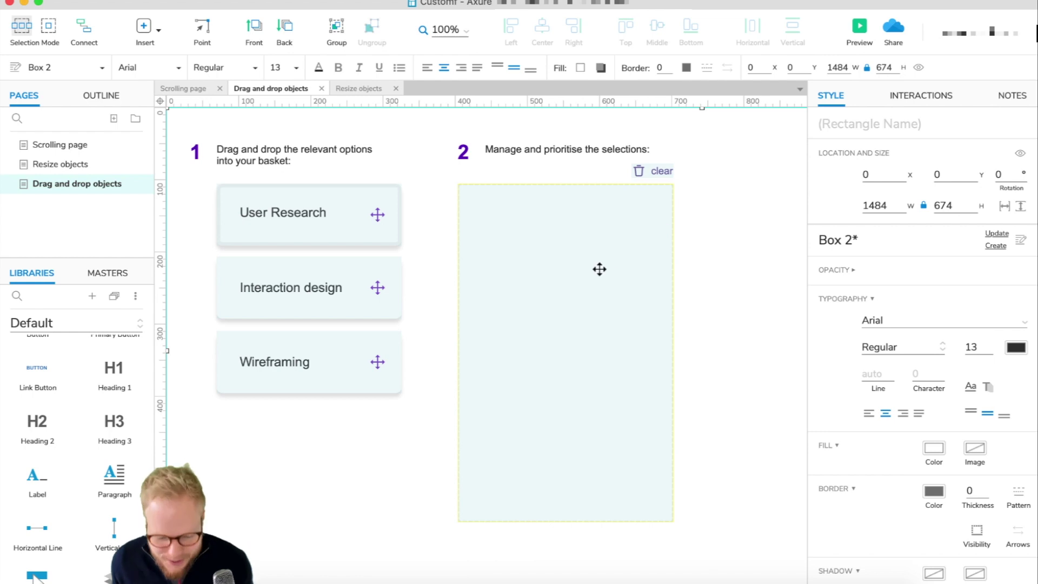
left_click(354, 226)
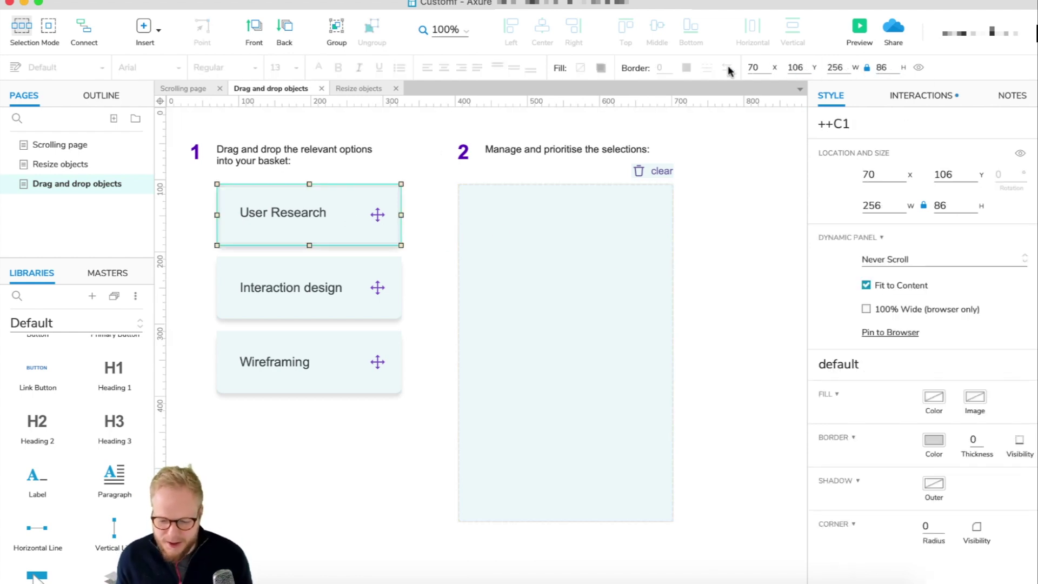
left_click(293, 285)
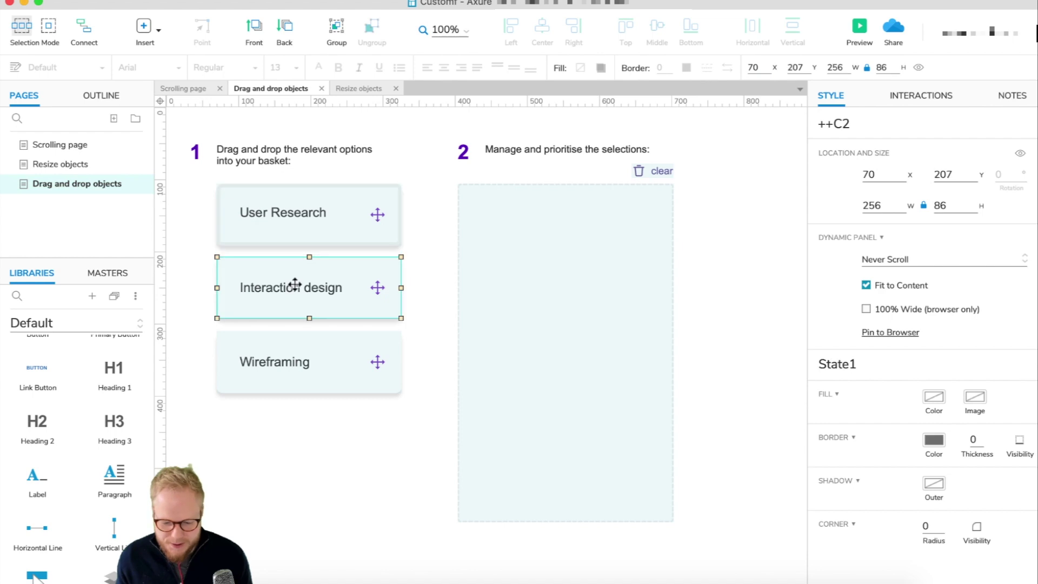
left_click(320, 341)
left_click(315, 229)
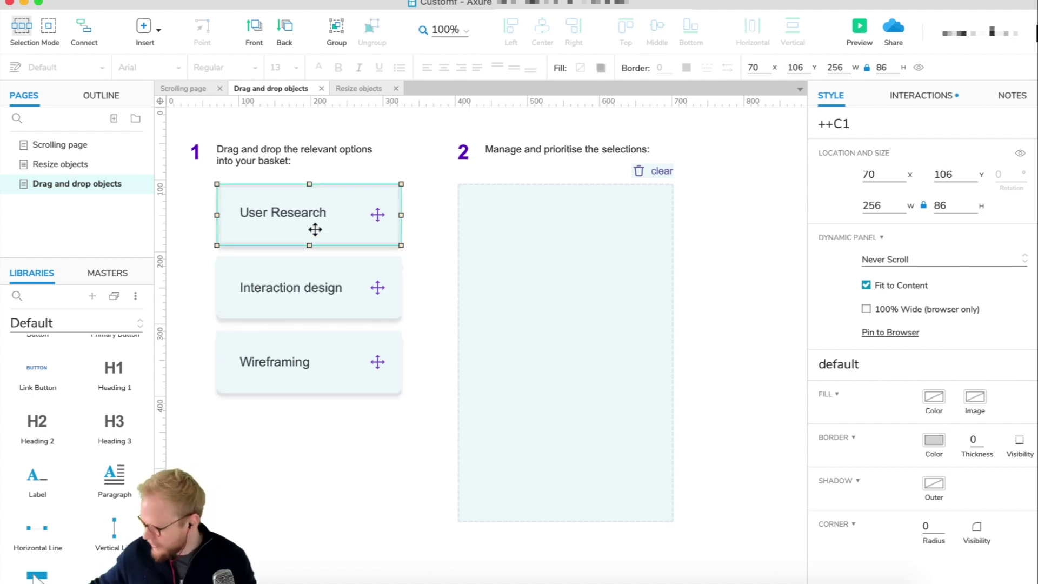
left_click(325, 316)
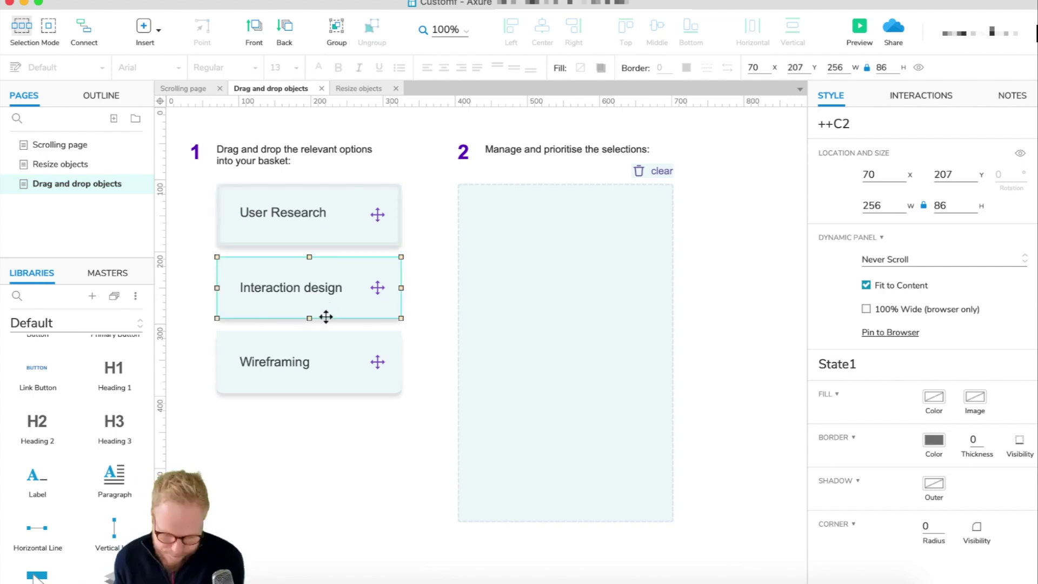
left_click(308, 364)
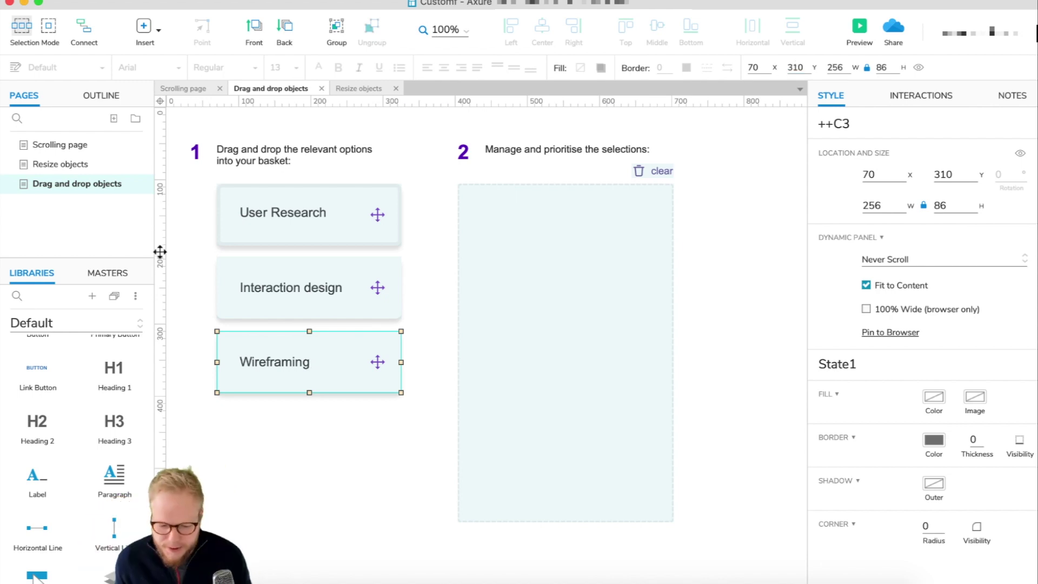
left_click(244, 227)
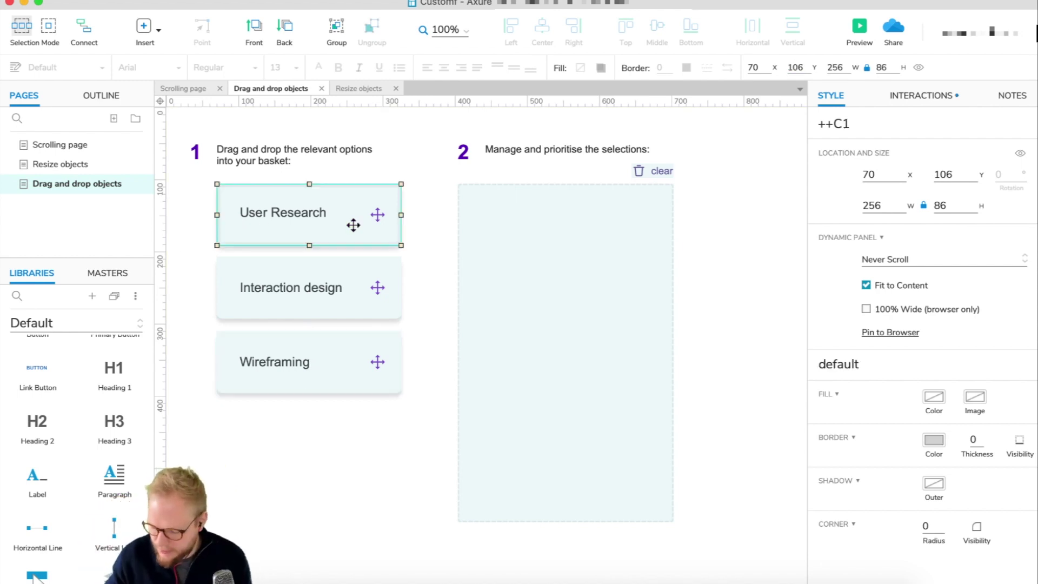
left_click(682, 186)
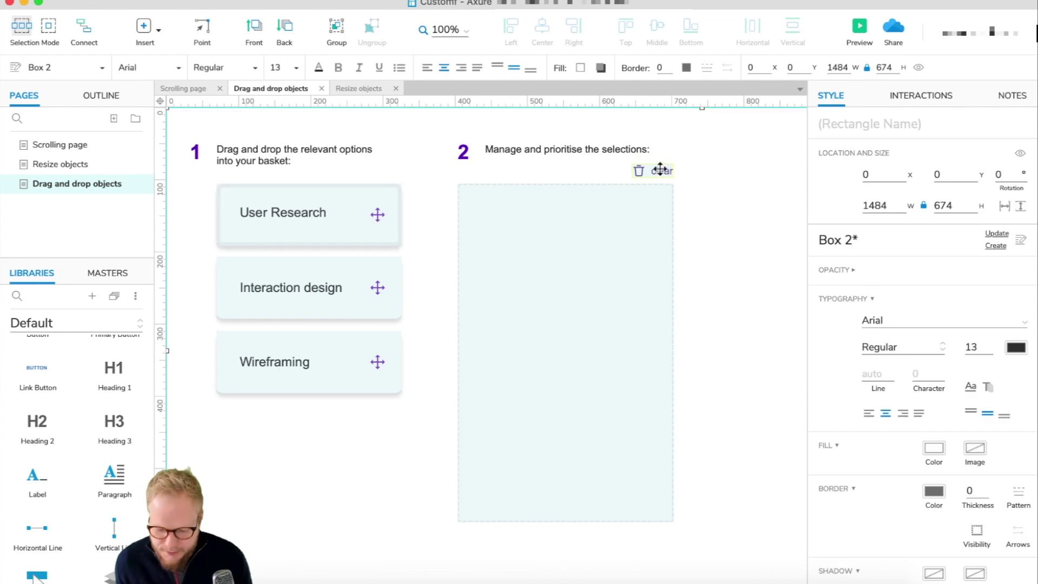
left_click(660, 169)
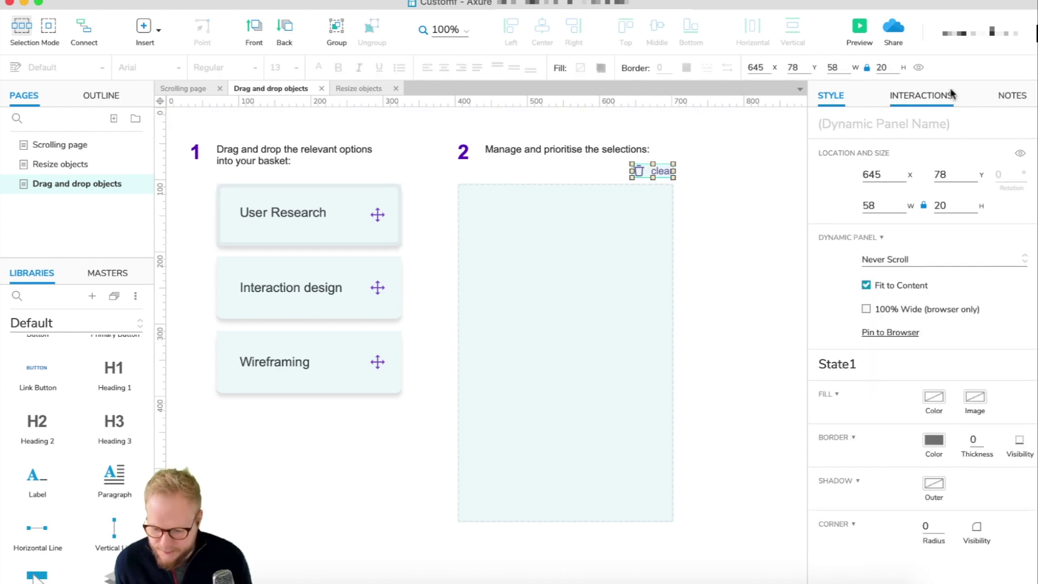
Step: Add an OnClick Move action on the clear panel targeting the User Research card ++C1
left_click(924, 97)
left_click(913, 170)
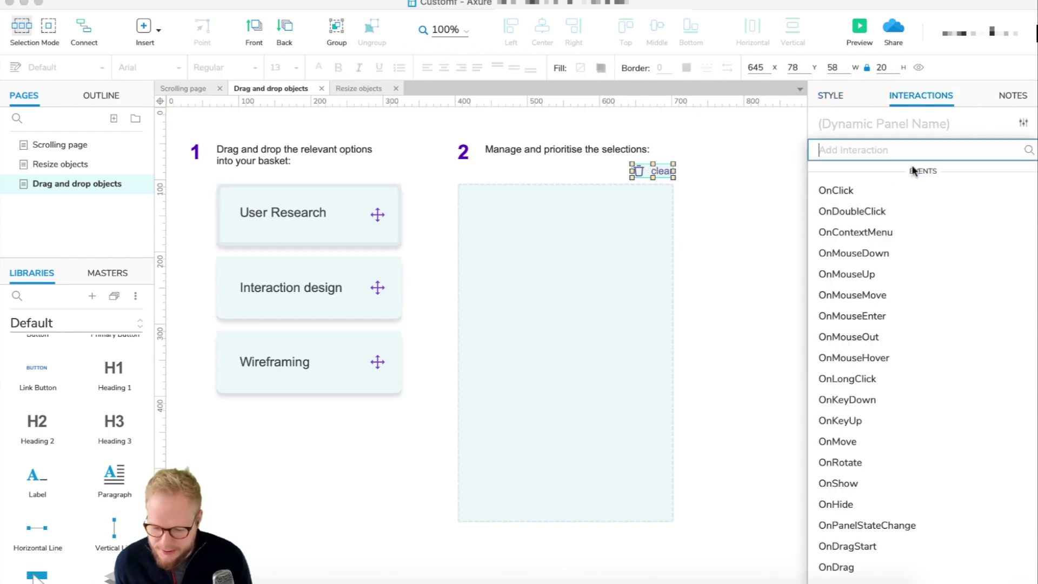
left_click(844, 189)
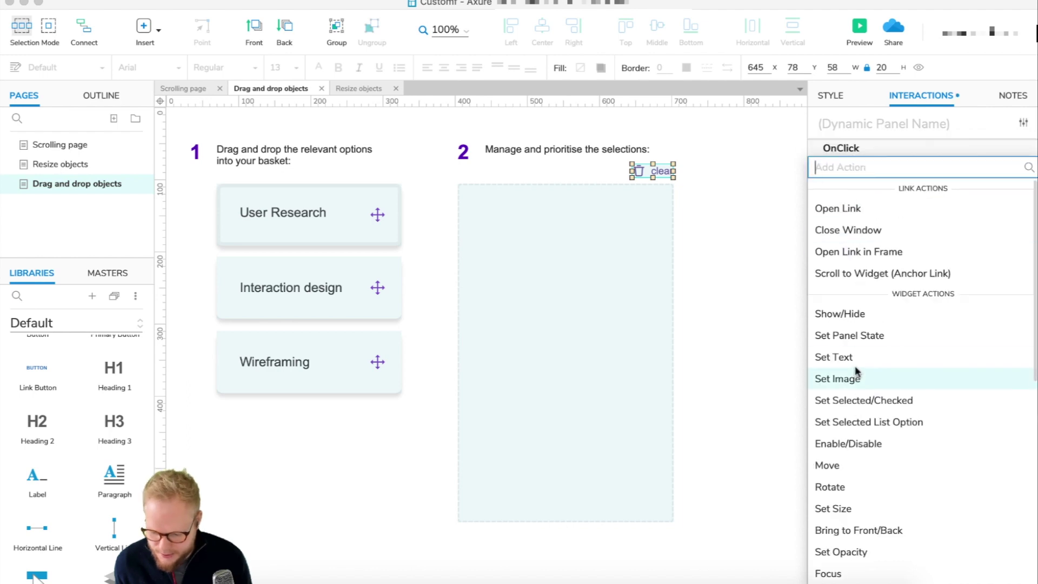
left_click(849, 465)
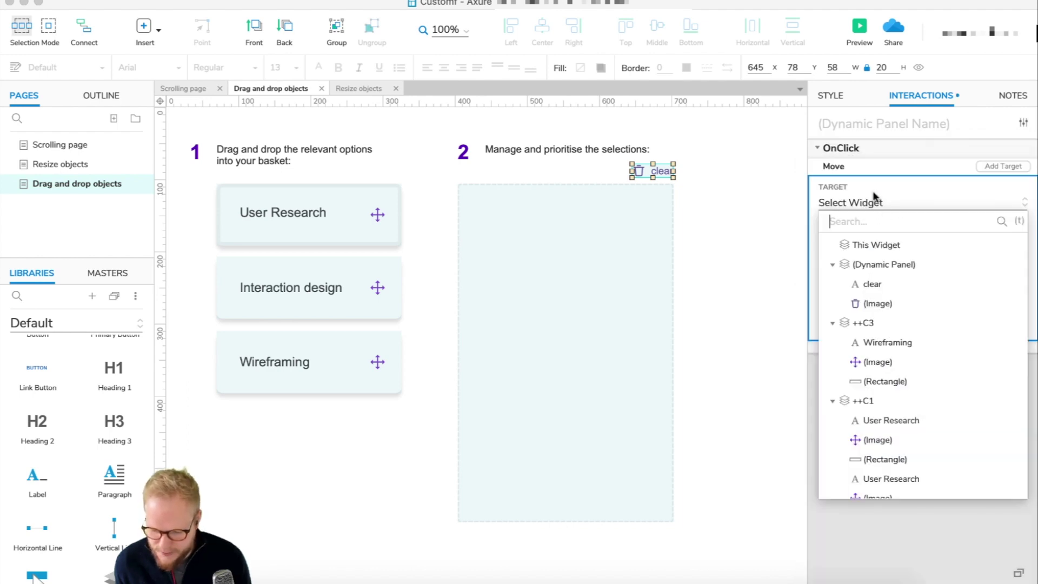
left_click(876, 401)
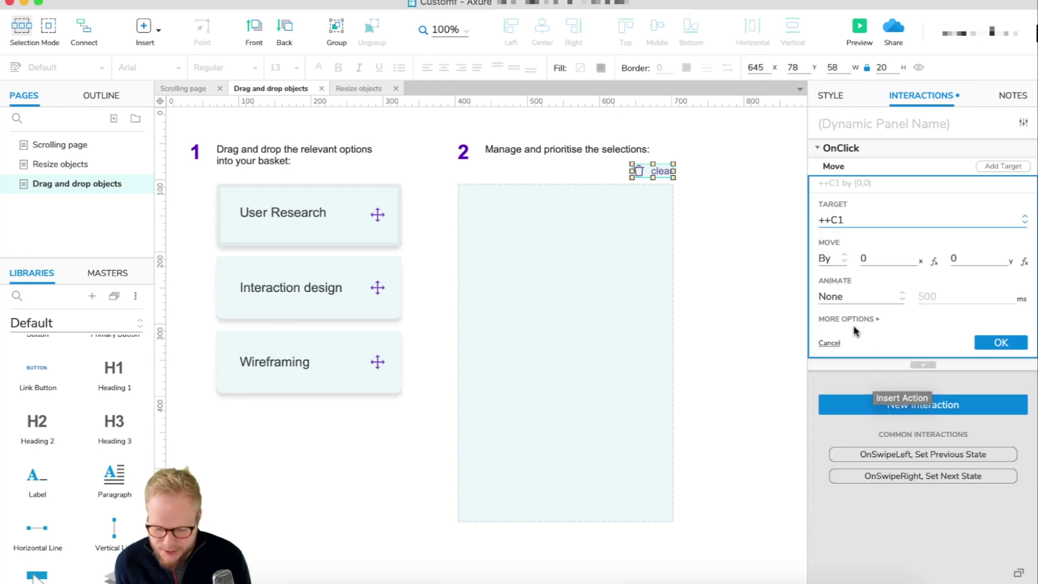
Step: Set the move to absolute position 70,106 with Ease Out Cubic over 400 ms
left_click(836, 259)
left_click(824, 276)
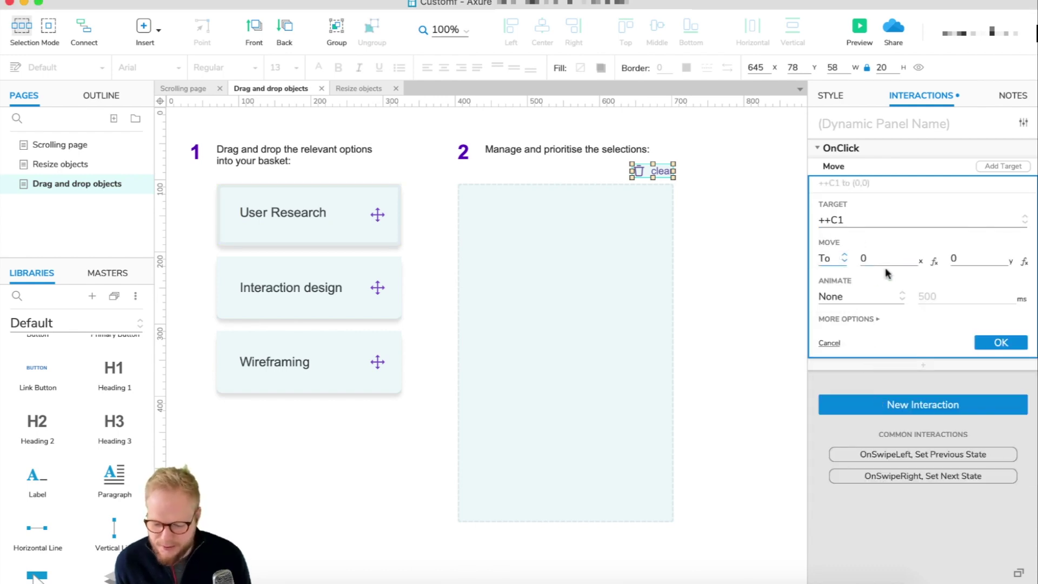
key("Tab")
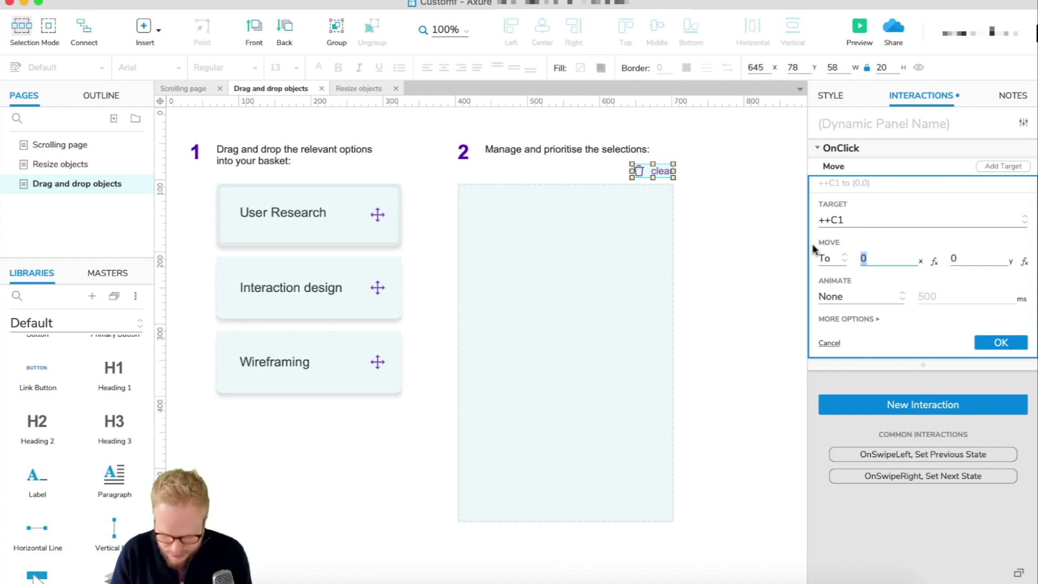
type("70")
key("Tab")
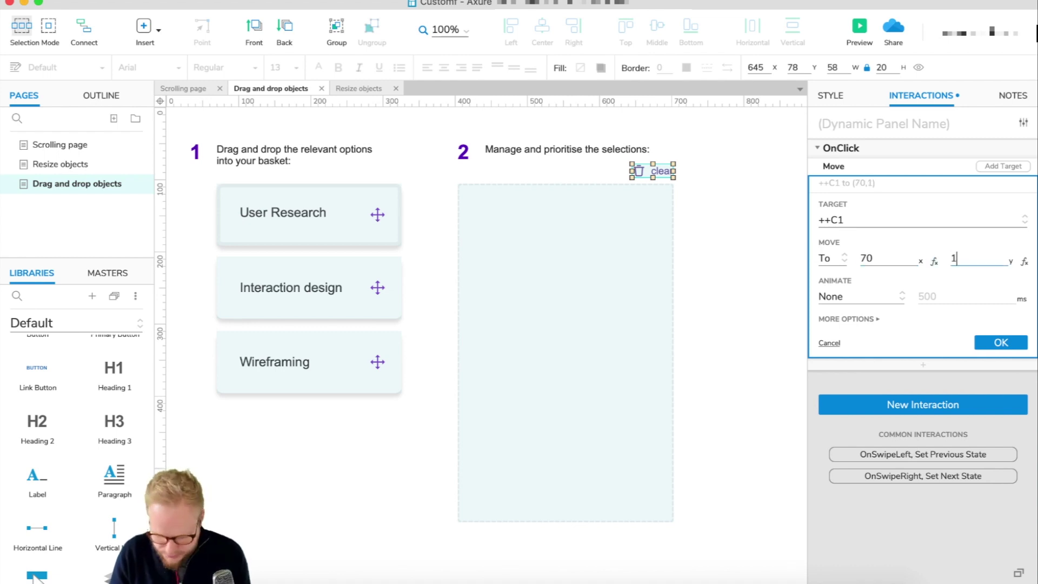
type("106")
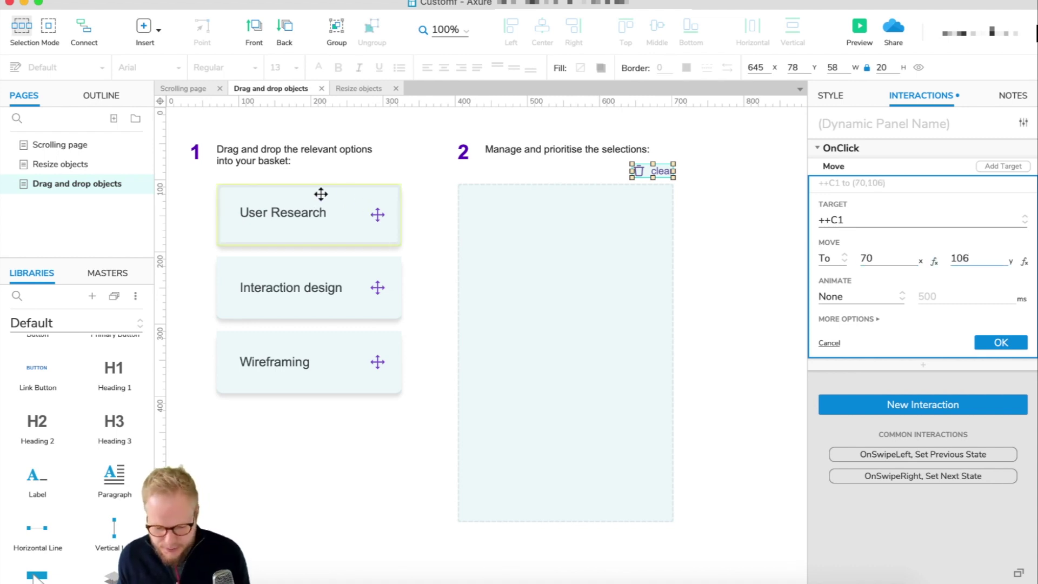
left_click(867, 298)
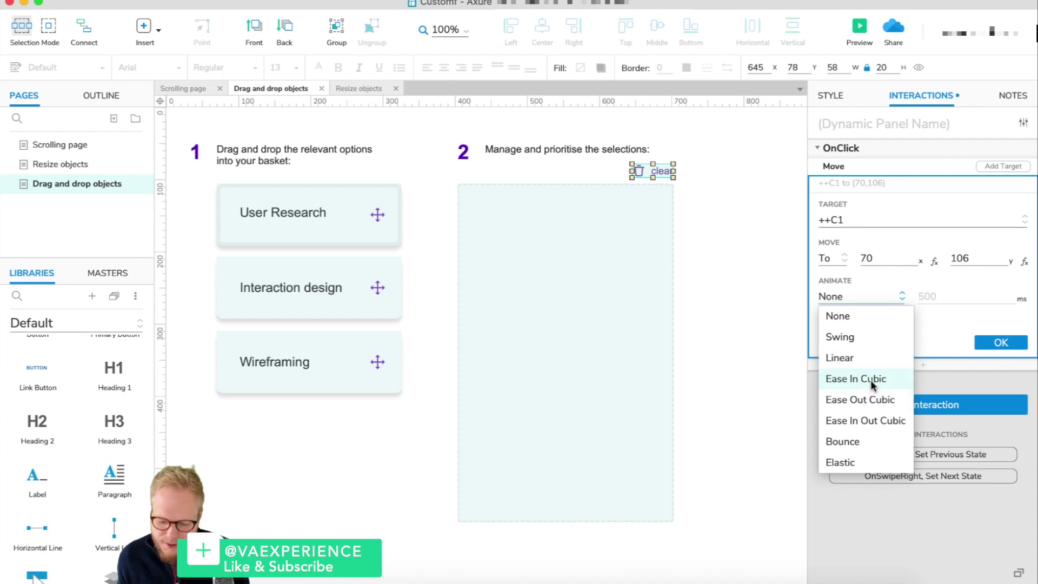
left_click(862, 400)
type("200")
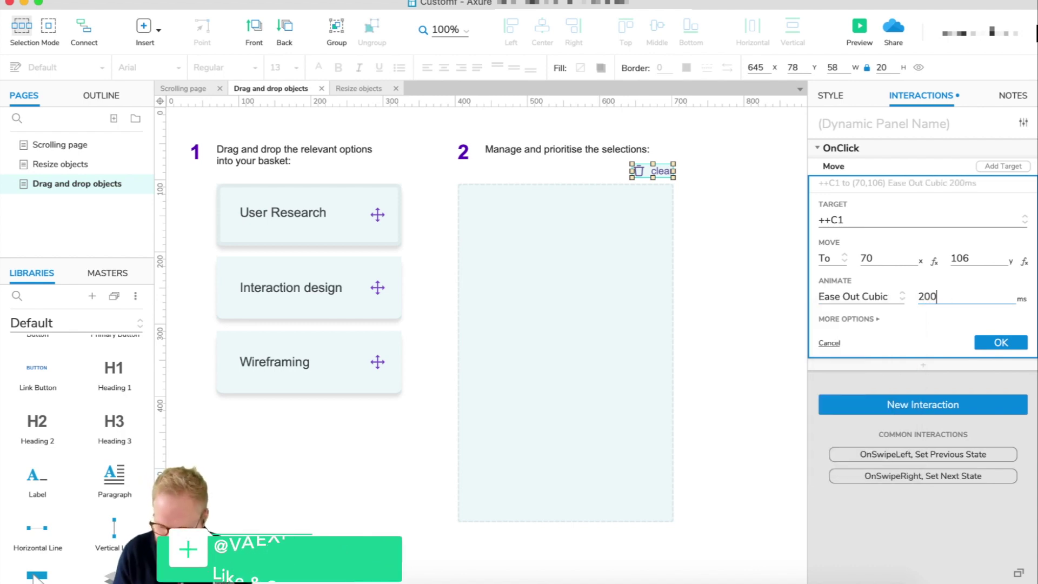
double_click(928, 292)
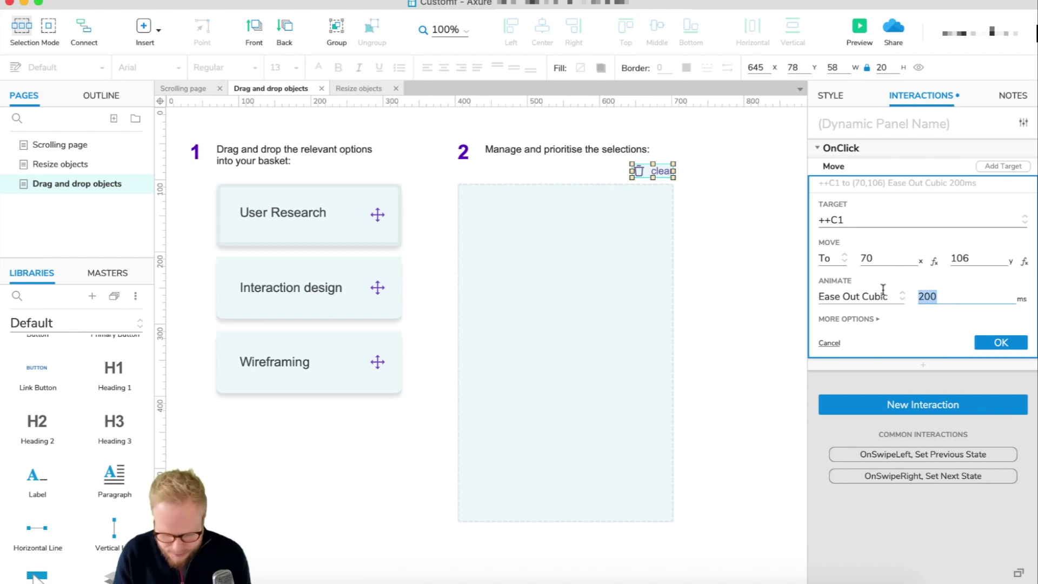
type("40")
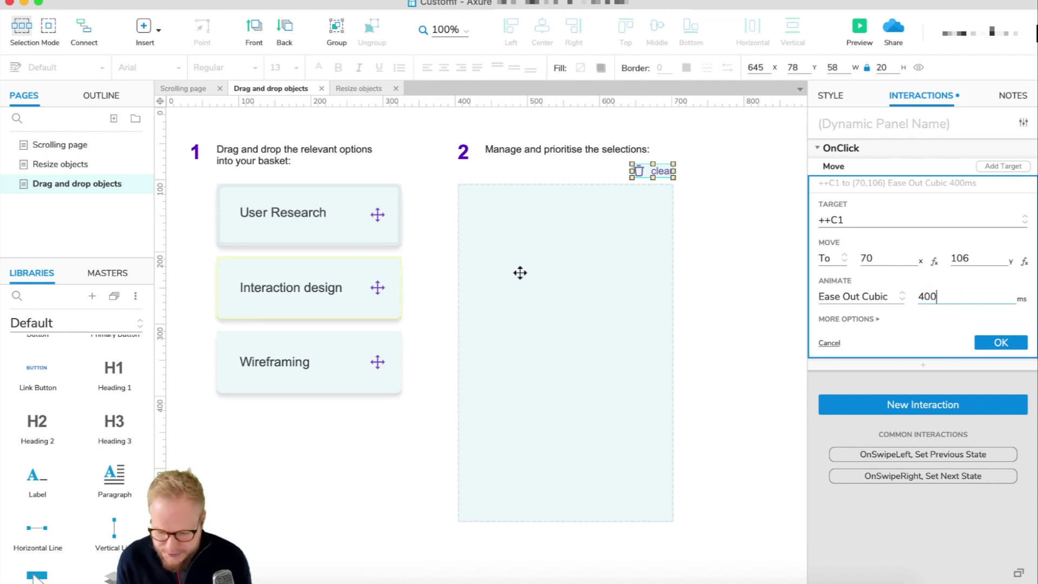
left_click(1000, 342)
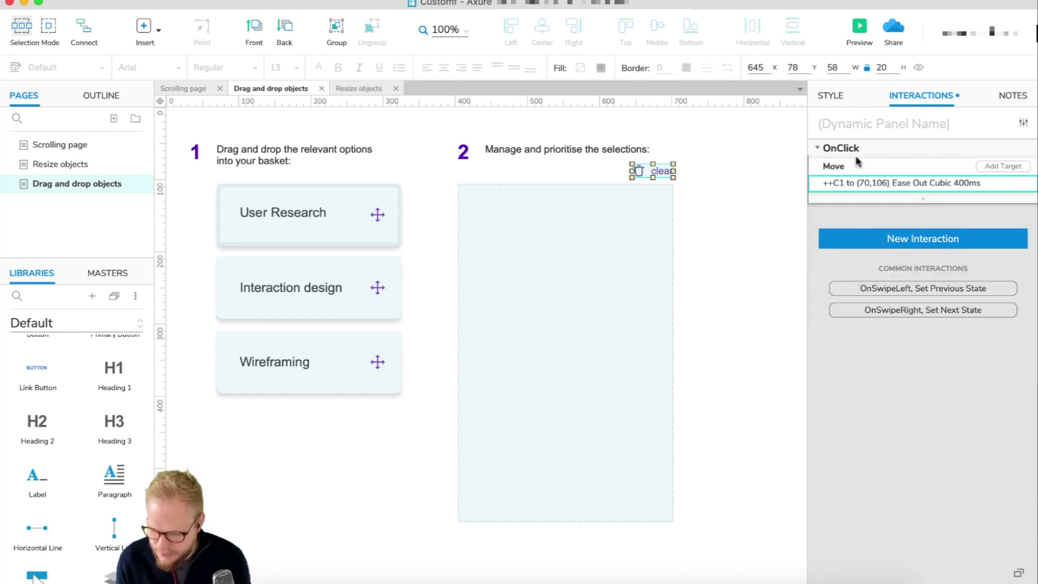
Step: Duplicate the Move action and retarget it to ++C2 at (70,207)
key("super+d")
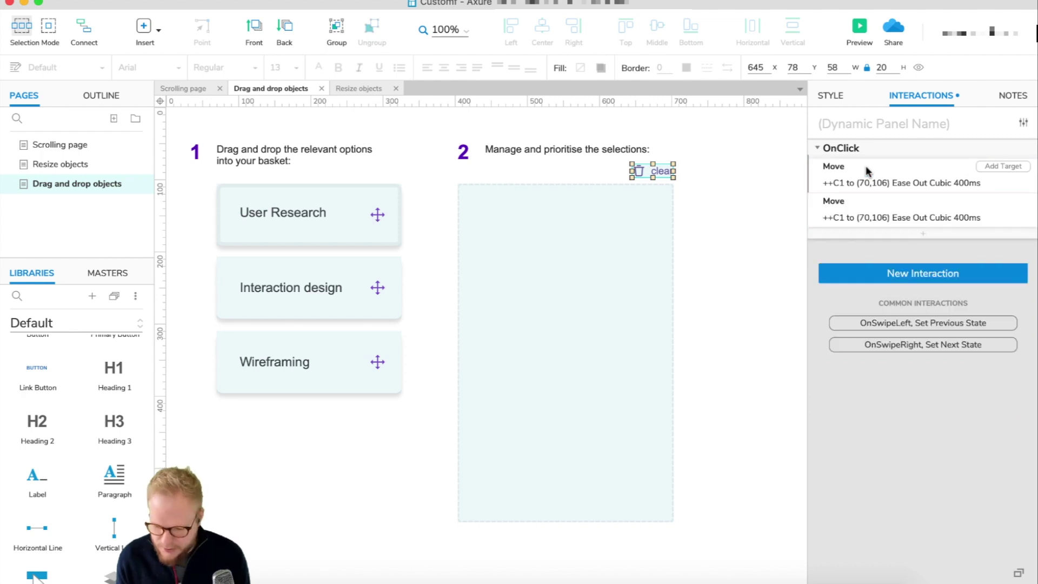
left_click(864, 218)
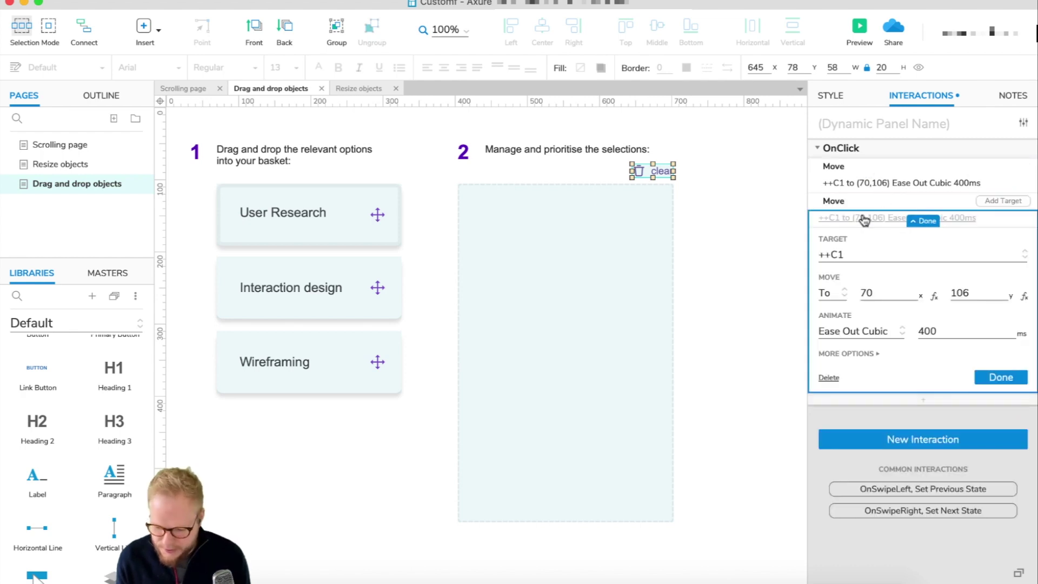
left_click(849, 254)
scroll(879, 330, "down", 3)
scroll(878, 331, "down", 2)
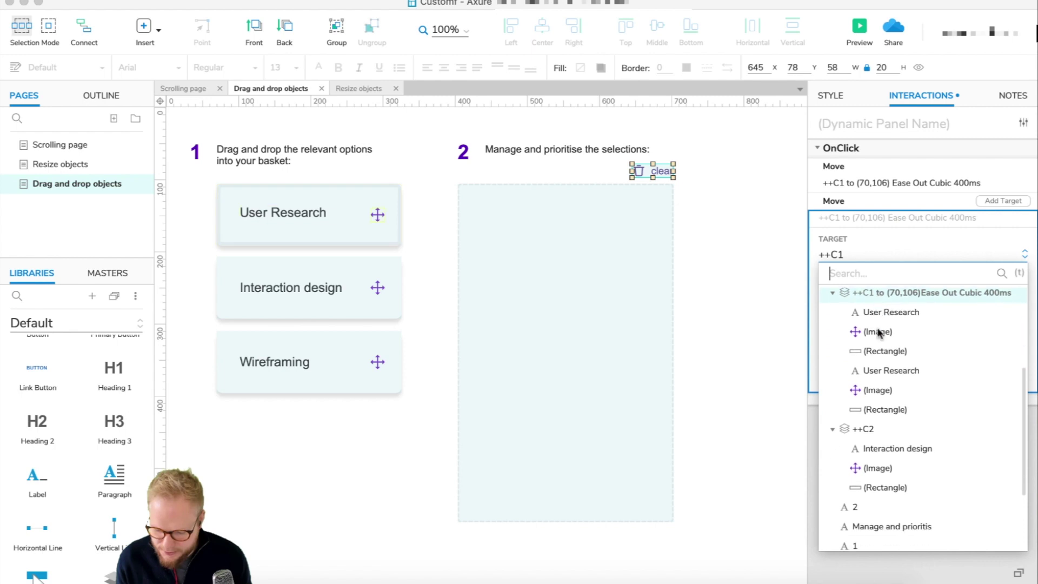
left_click(863, 430)
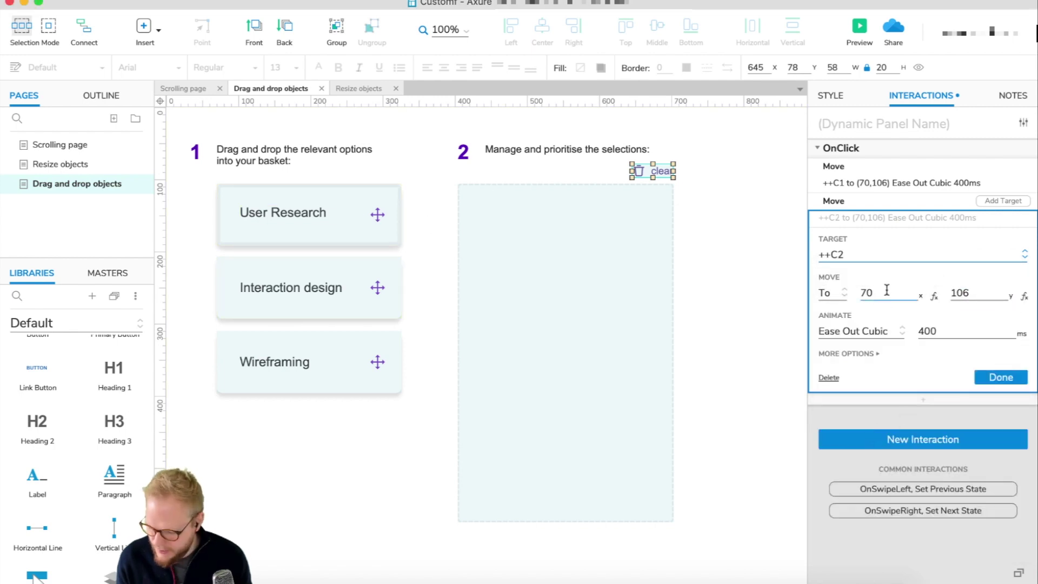
double_click(966, 296)
type("207")
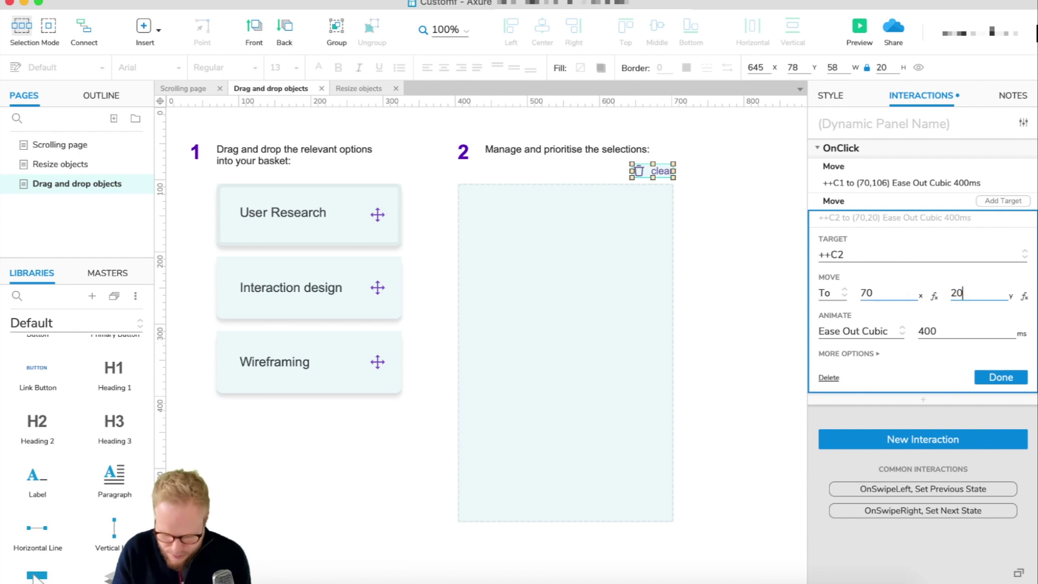
left_click(1009, 378)
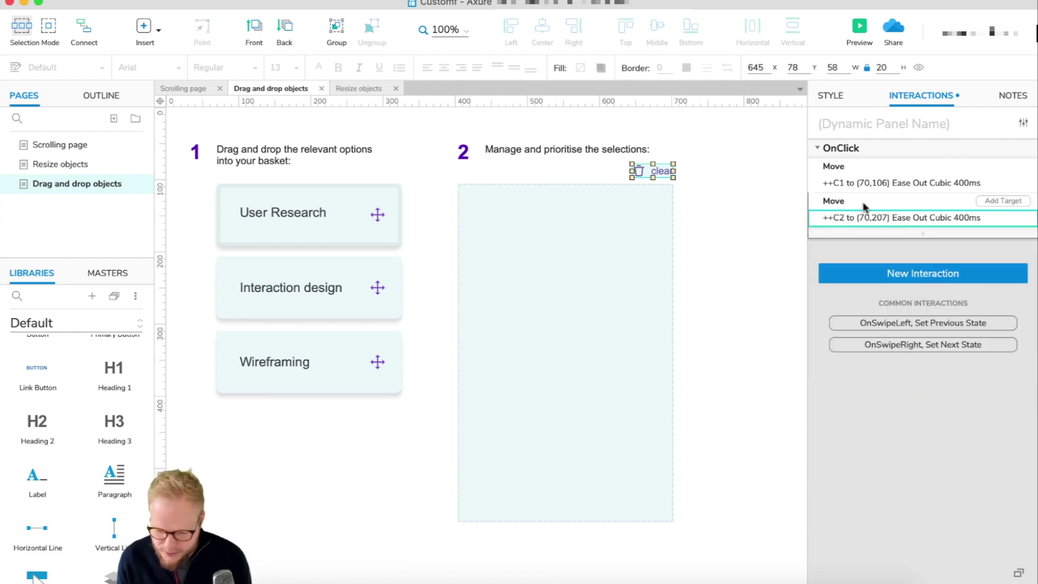
Step: Copy the Move action again and retarget it to ++C3 at (70,310)
key("ctrl+c")
key("ctrl+v")
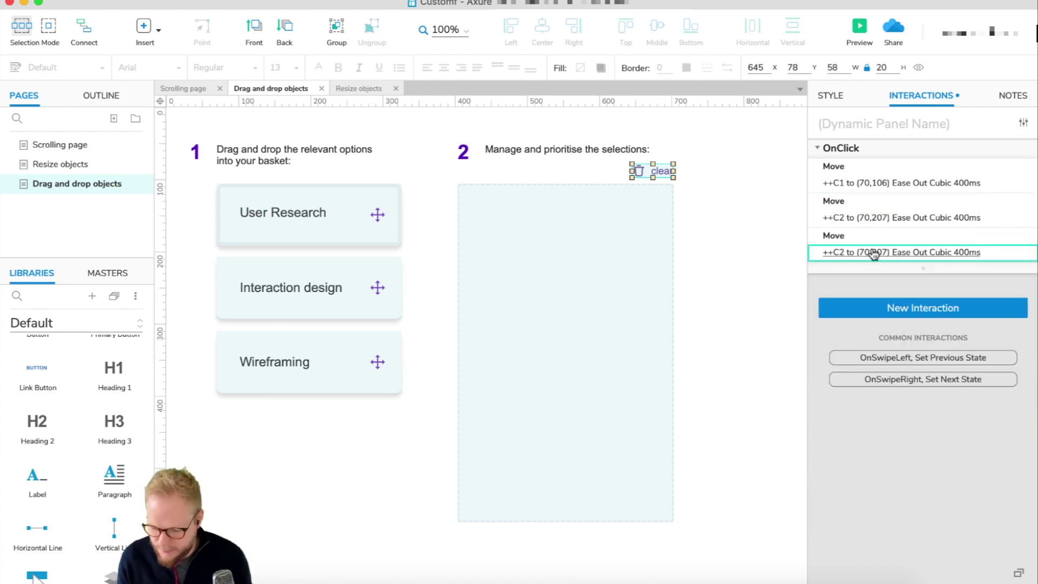
left_click(874, 251)
left_click(851, 292)
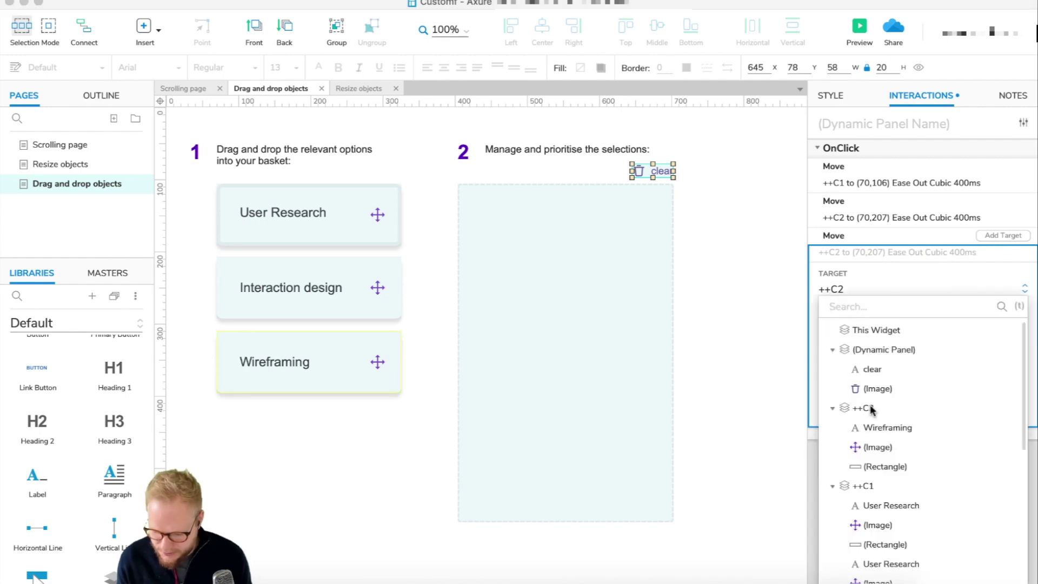
left_click(860, 409)
key("Tab")
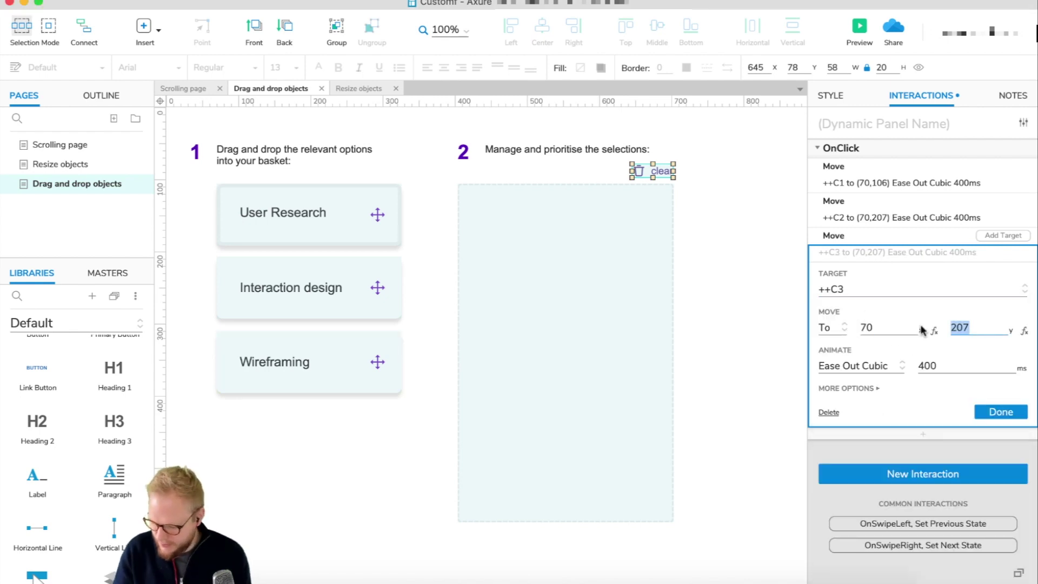
type("2")
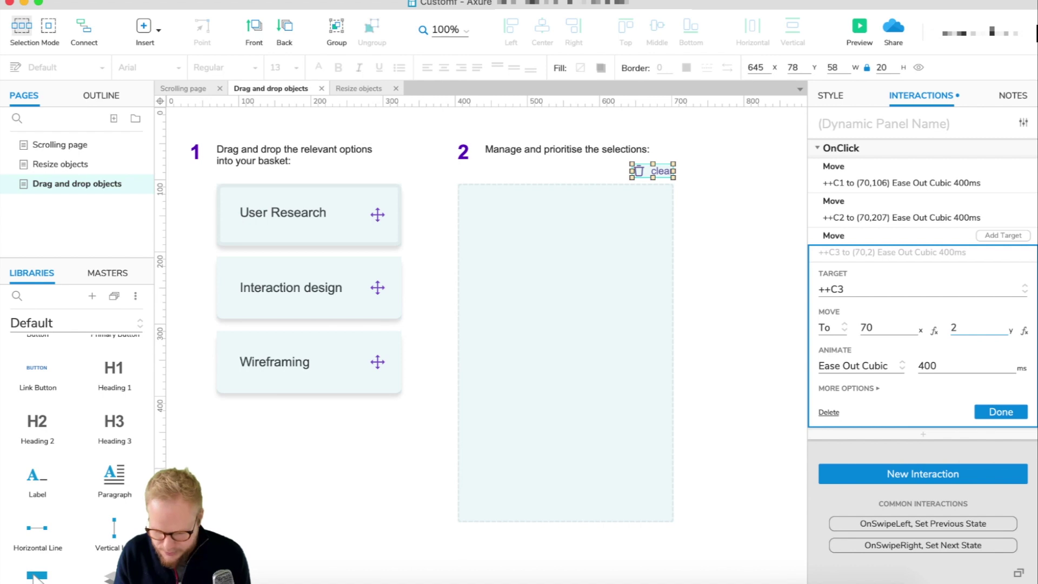
key("BackSpace")
type("310")
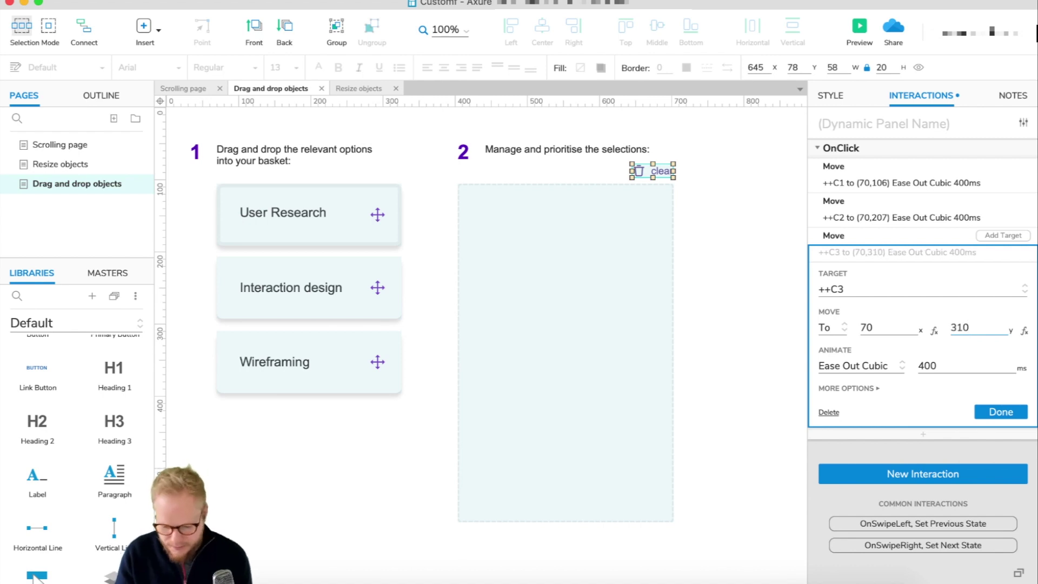
left_click(1001, 412)
scroll(732, 186, "left", 2)
Step: Preview the page, drop User Research in the basket, and check that clear returns it
left_click(746, 173)
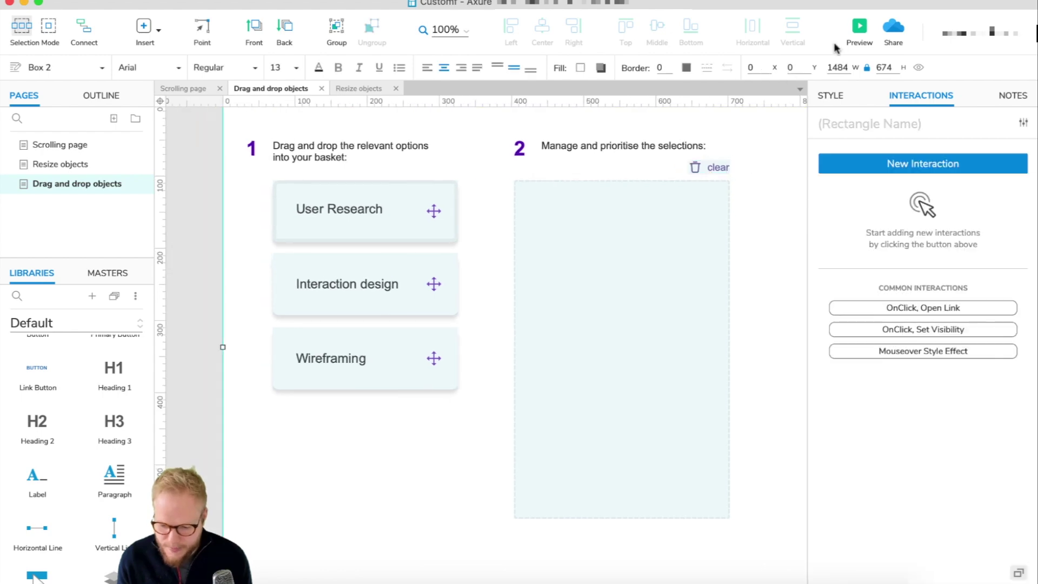
left_click(859, 30)
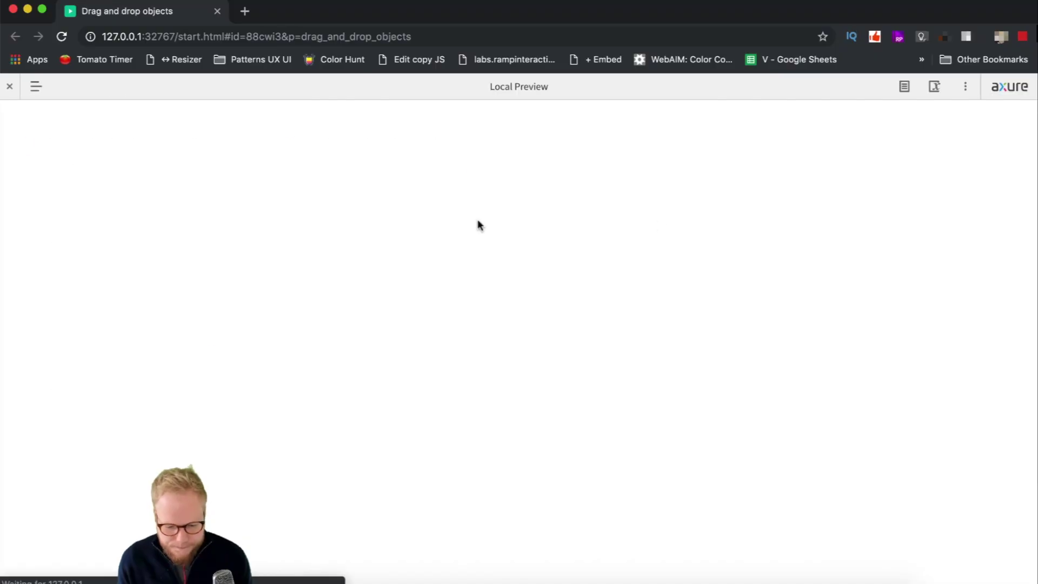
left_click_drag(120, 211, 366, 236)
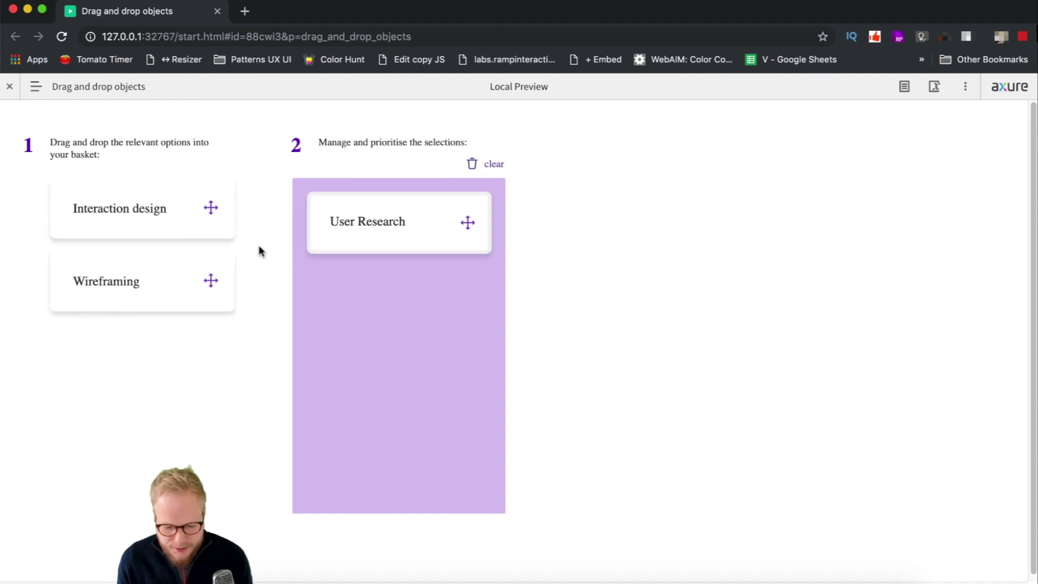
left_click(490, 167)
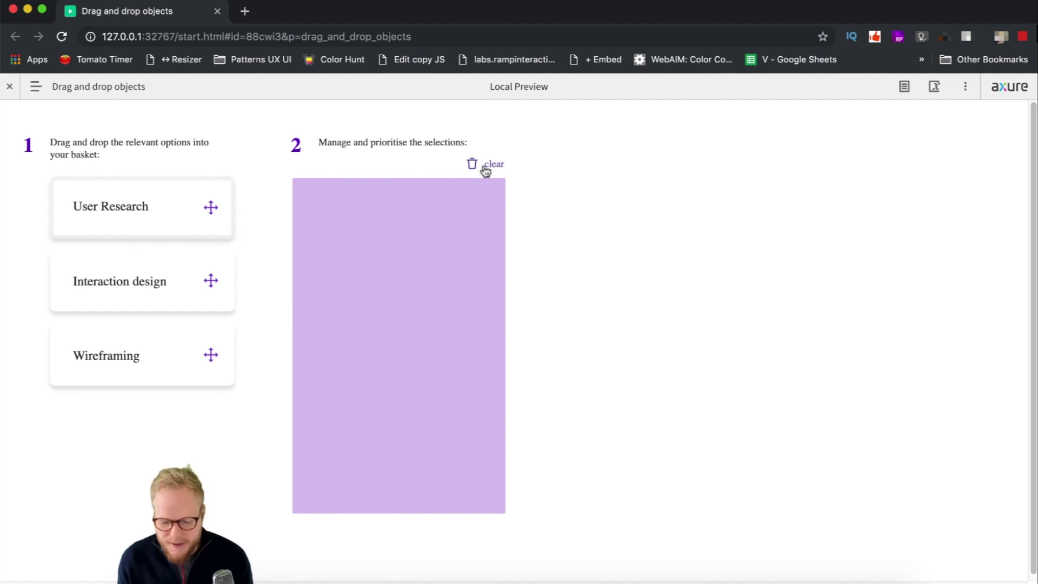
Step: Hide the preview toolbar, close the preview, and select the User Research card in the editor
left_click(10, 91)
left_click(11, 90)
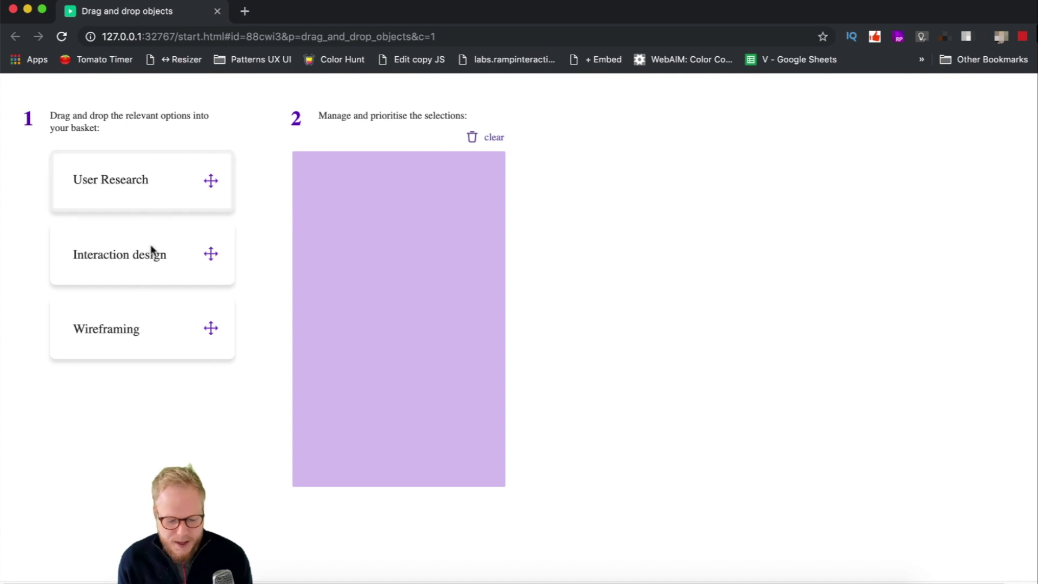
left_click(218, 12)
left_click(424, 211)
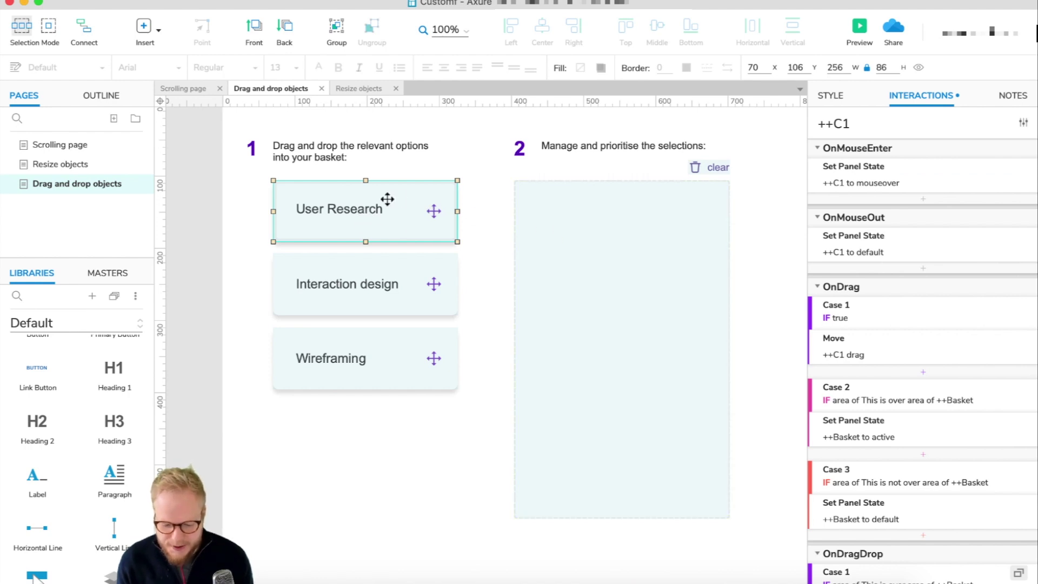
mouse_move(387, 199)
left_mouse_down()
mouse_move(650, 214)
mouse_move(559, 170)
mouse_move(423, 180)
mouse_move(404, 217)
mouse_move(393, 205)
left_mouse_up()
left_click(337, 439)
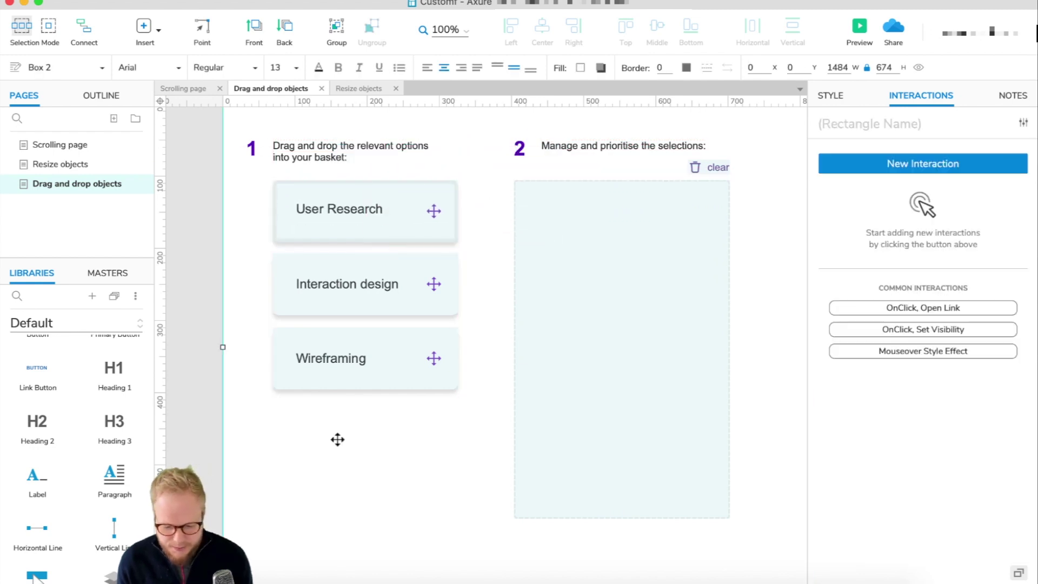
left_click(424, 233)
left_click(191, 207)
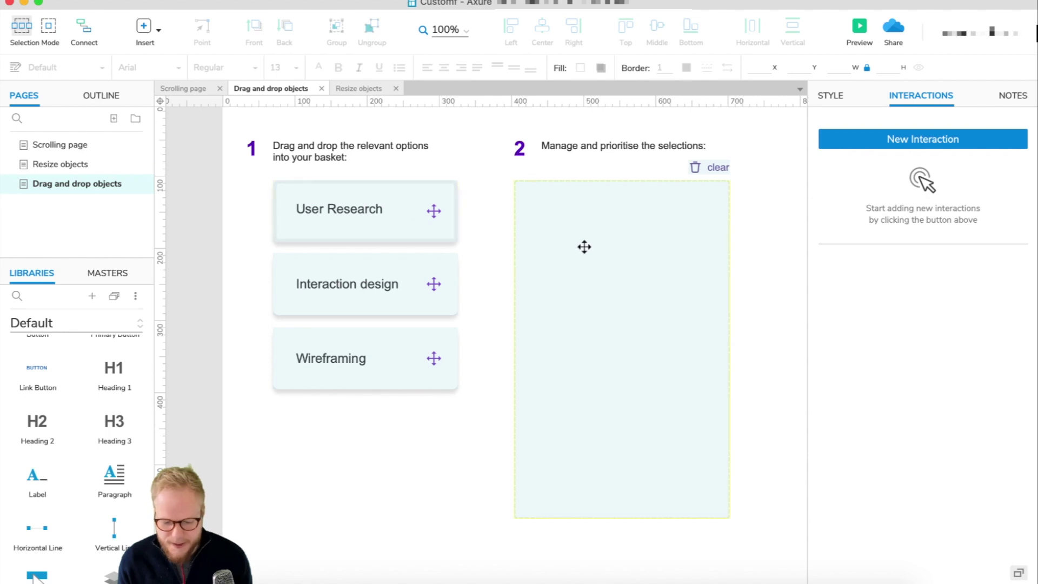
left_click(346, 197)
left_click_drag(423, 222, 381, 199)
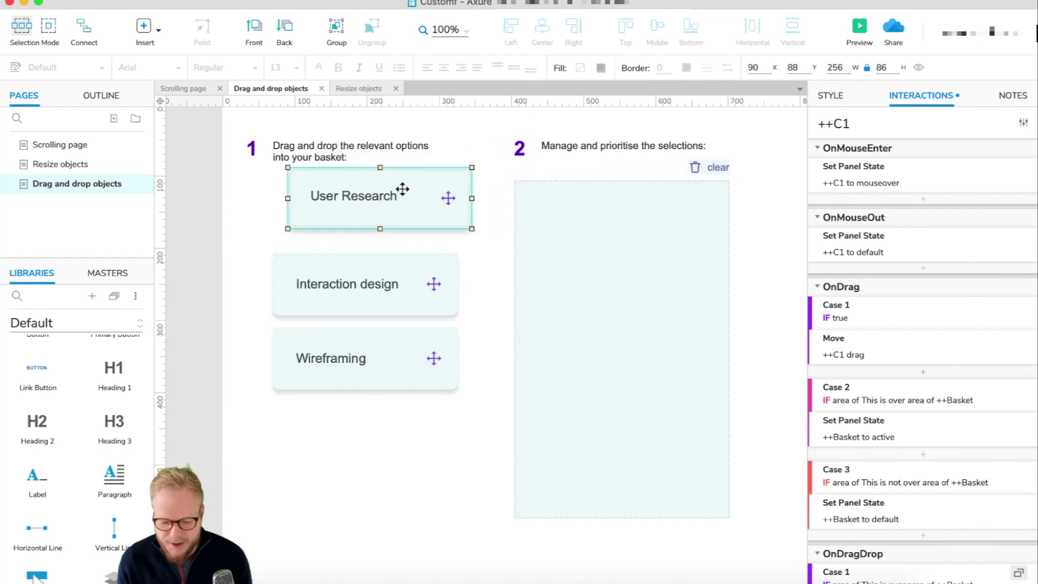
left_click(652, 262)
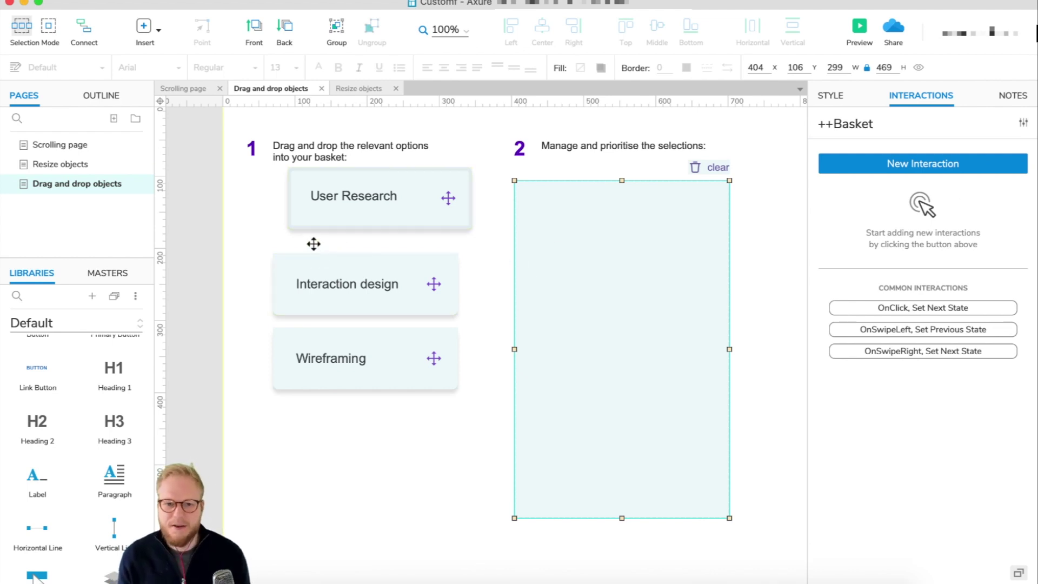
left_click(372, 209)
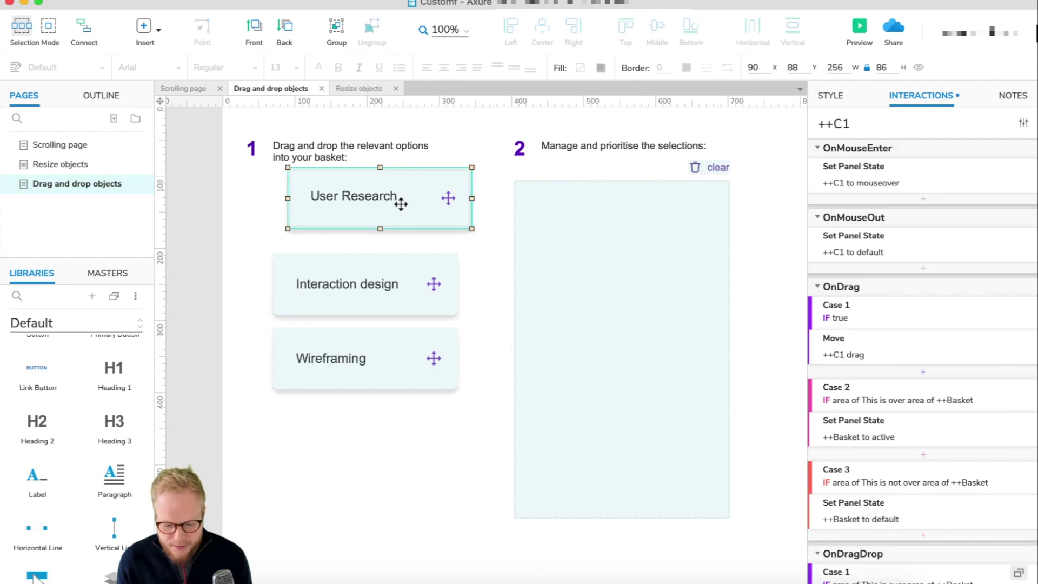
left_click_drag(399, 202, 383, 214)
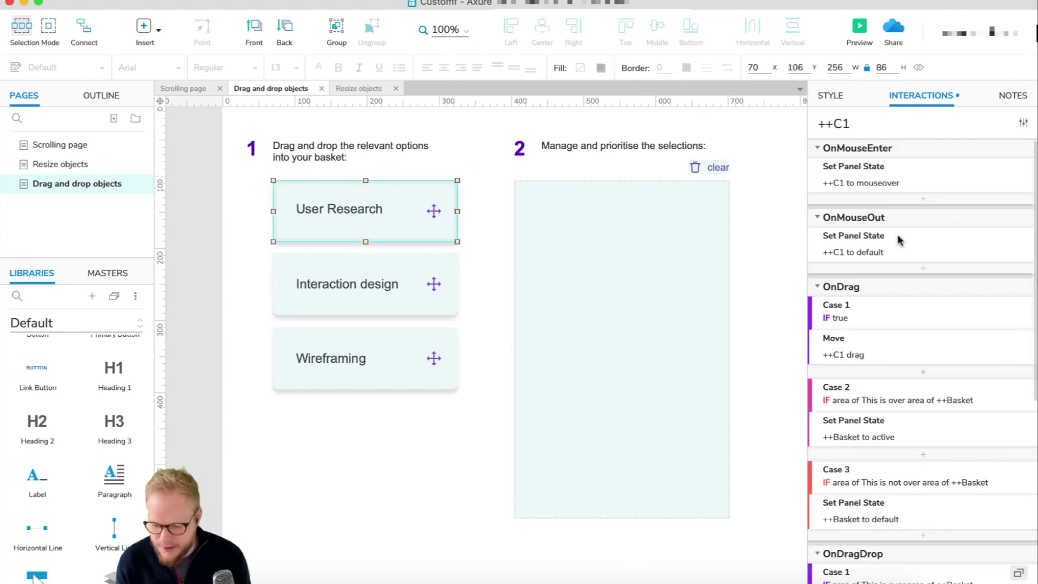
scroll(893, 327, "down", 3)
scroll(893, 335, "down", 6)
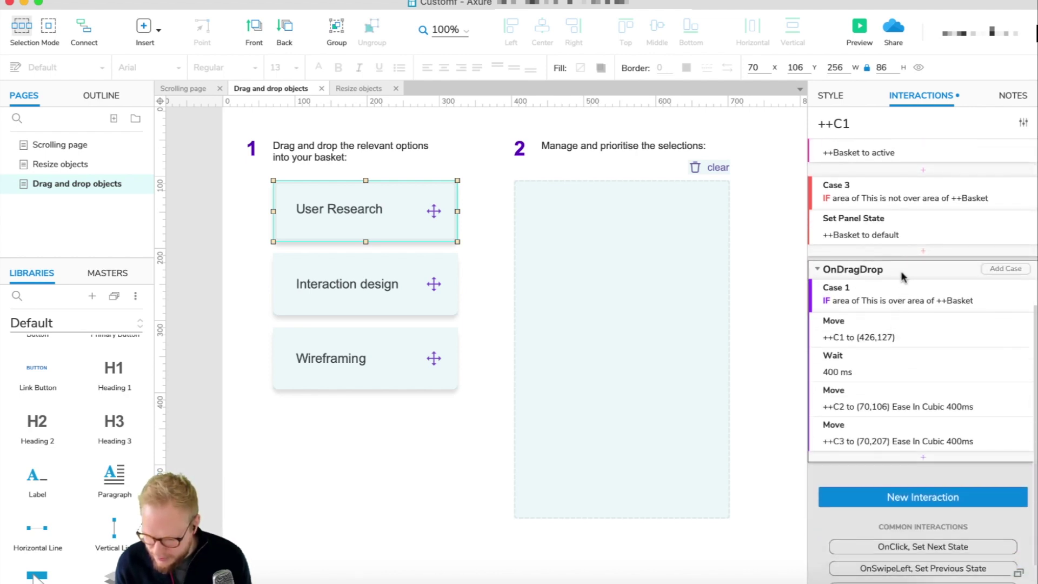
Step: Paste a copy of the OnDragDrop case and toggle it from ELSE IF to IF
left_click(892, 270)
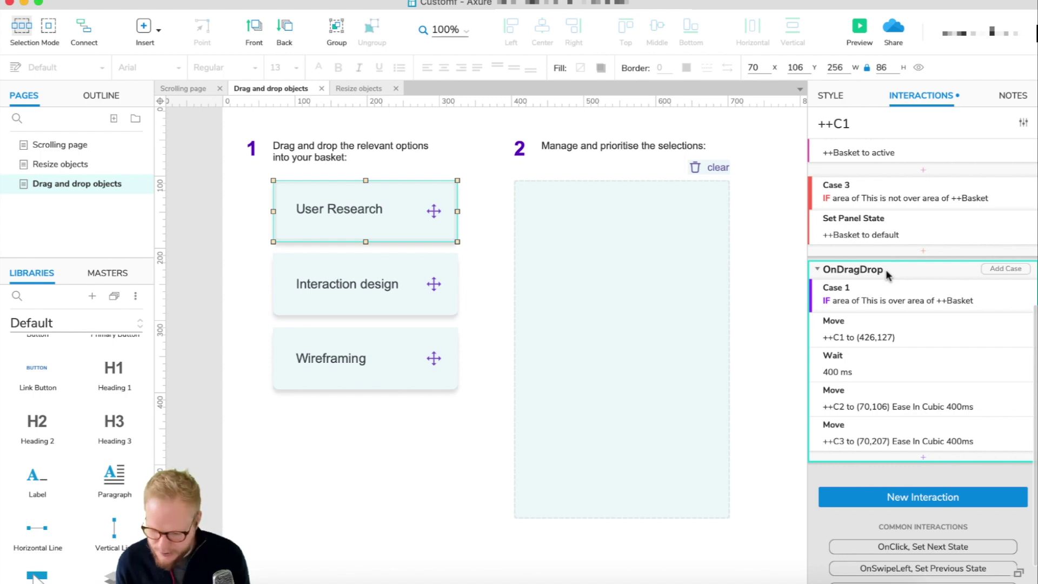
key("super+v")
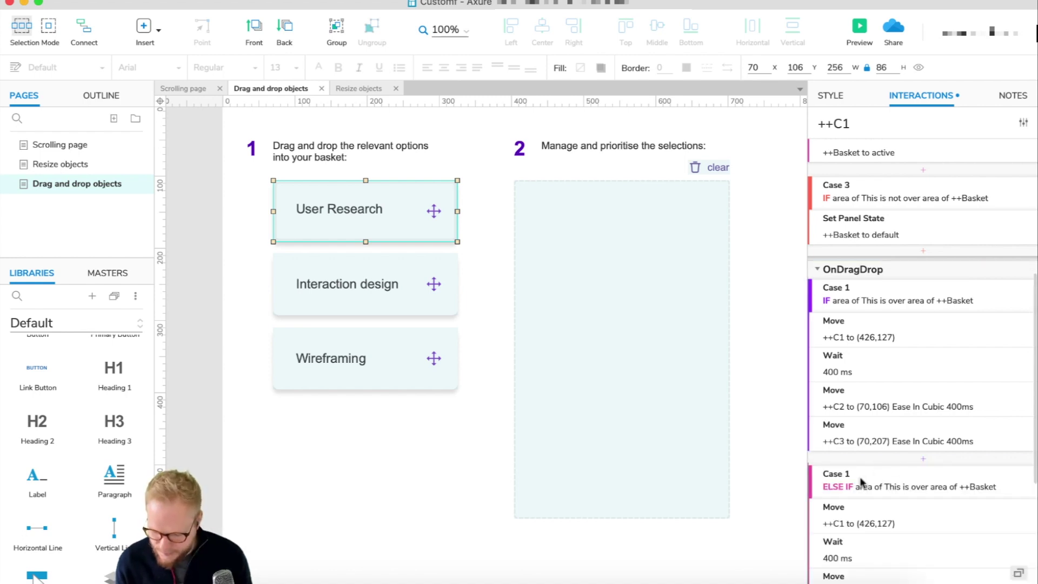
scroll(855, 486, "down", 3)
right_click(861, 410)
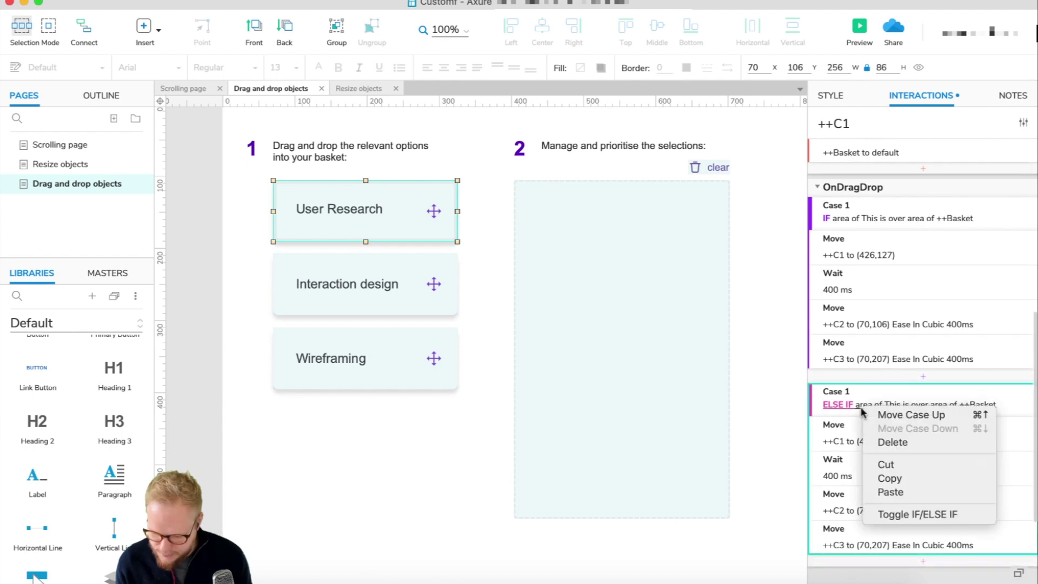
left_click(973, 514)
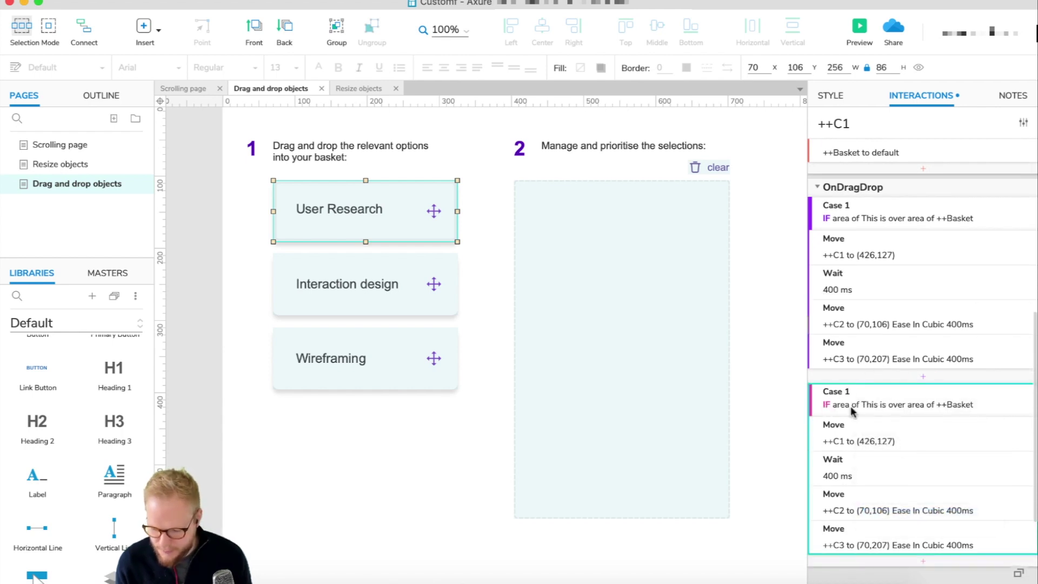
Step: Rename the second case 'Return to the default' and open its condition
double_click(841, 392)
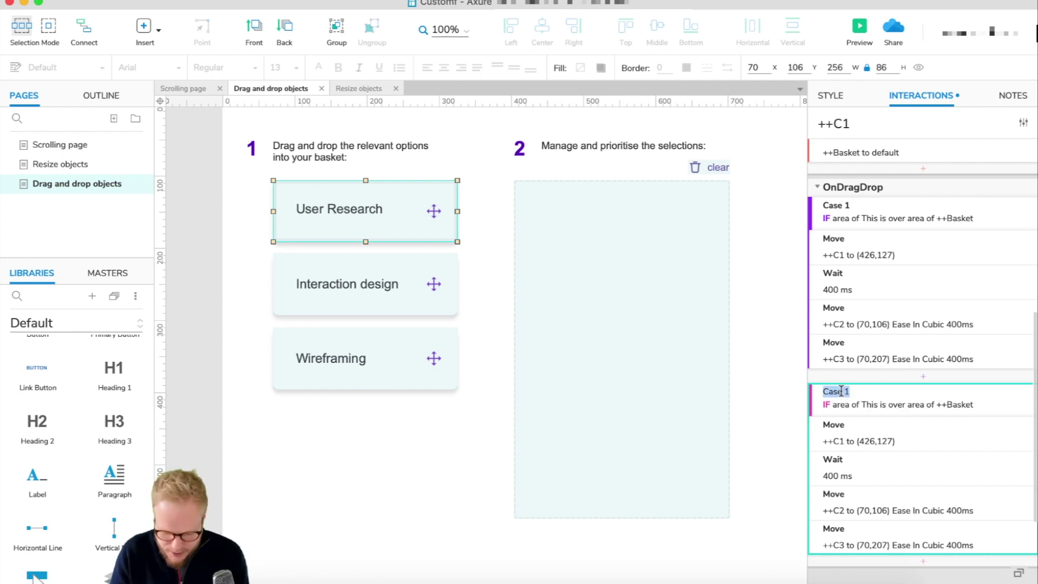
type("Return")
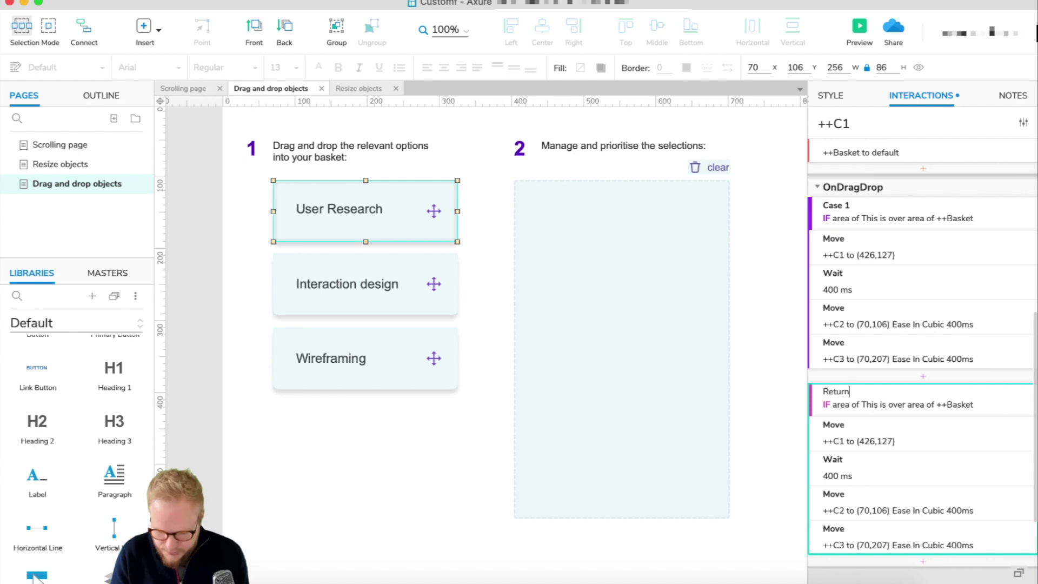
type(" to the defaul")
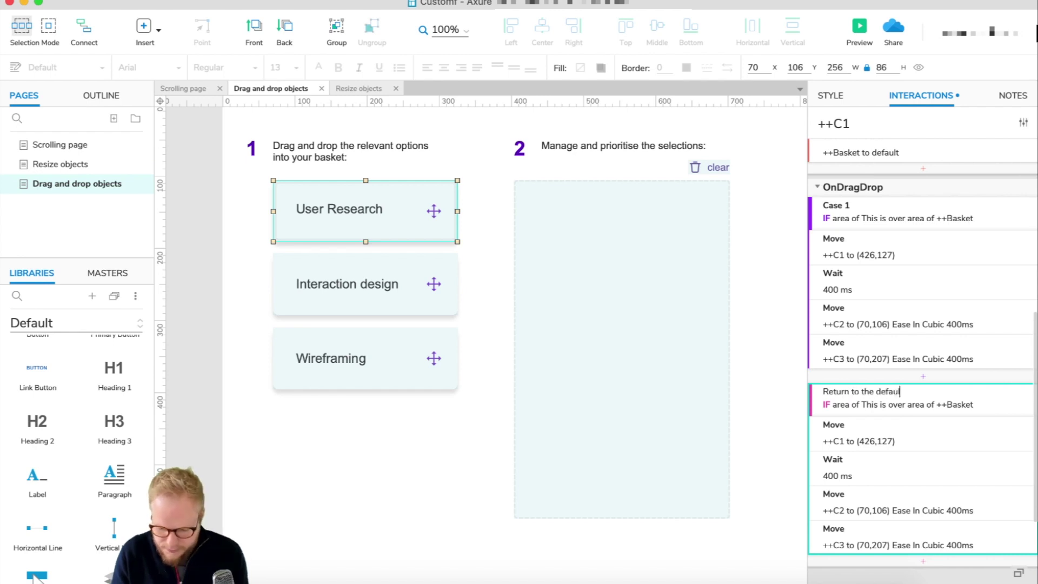
type("t")
left_click(802, 406)
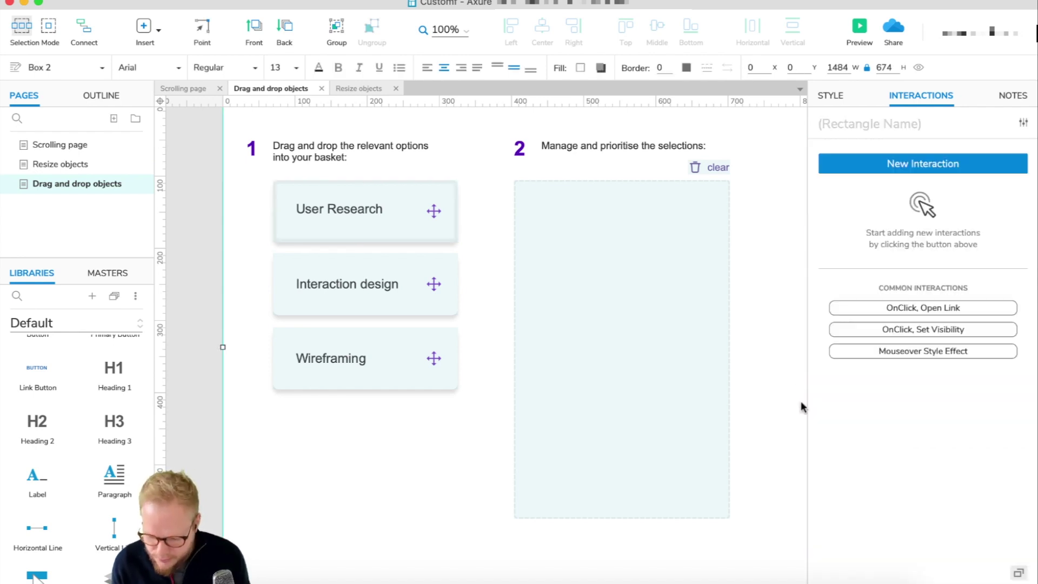
left_click(367, 211)
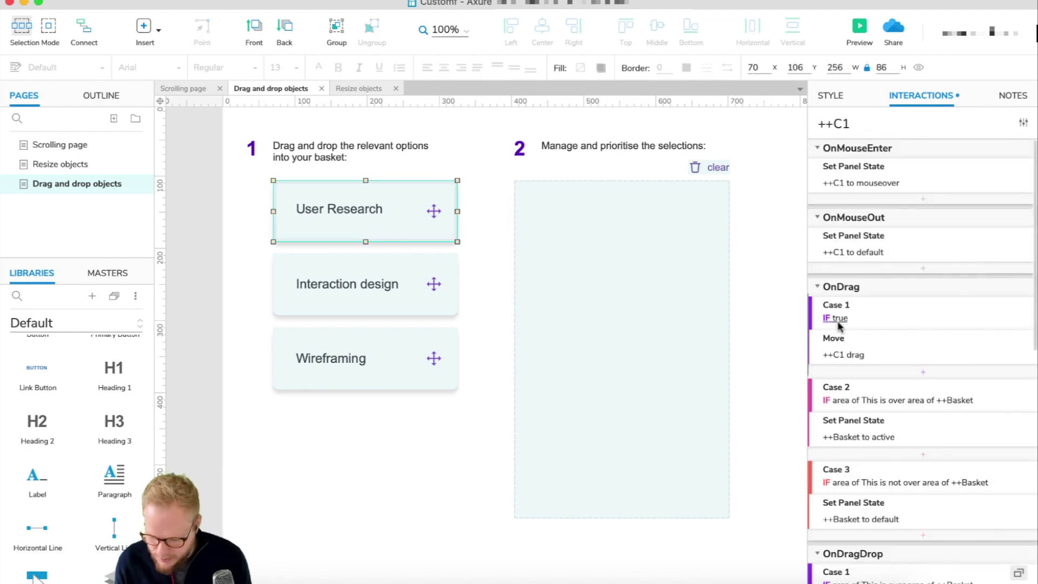
scroll(838, 320, "down", 10)
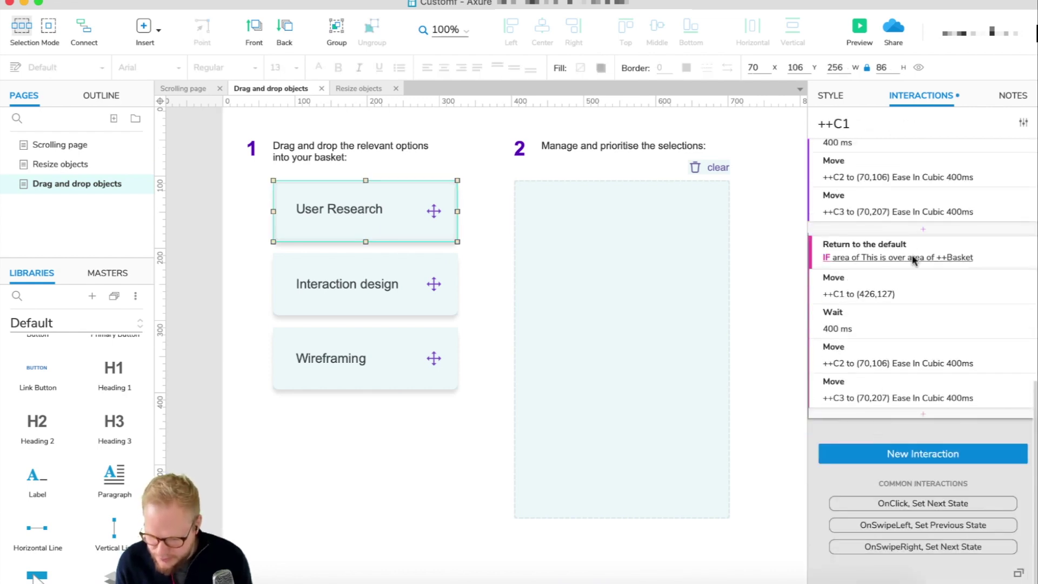
left_click(912, 258)
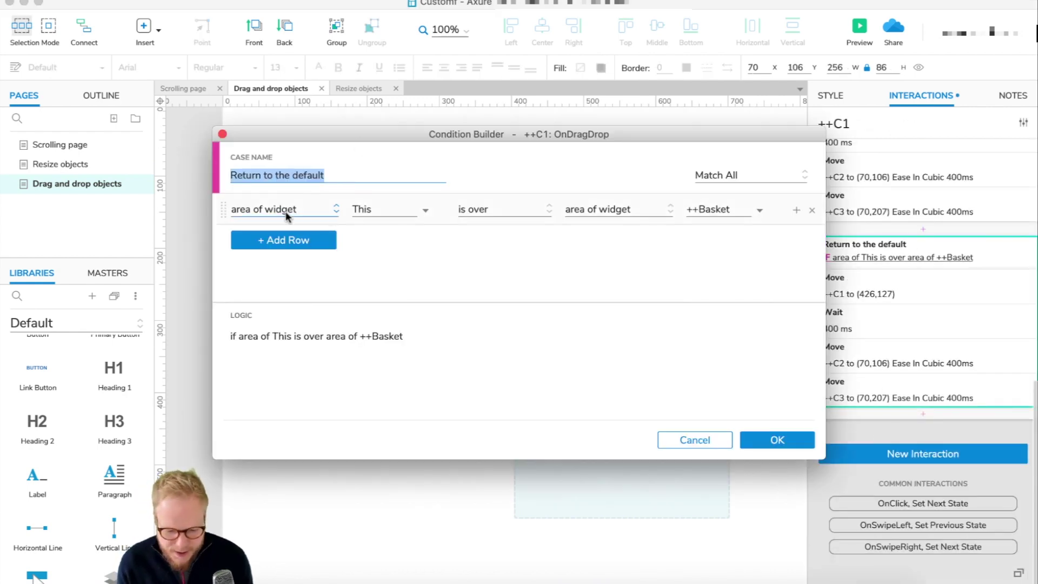
Step: Change the Return to the default condition to 'is not over' ++Basket, then select its 400 ms Wait
left_click_drag(340, 134, 339, 247)
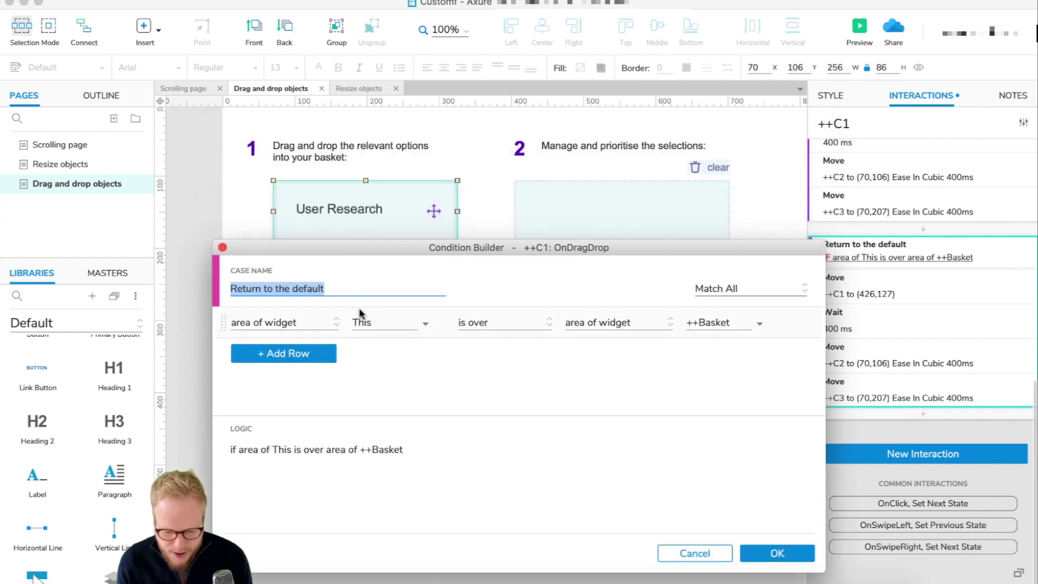
left_click(531, 322)
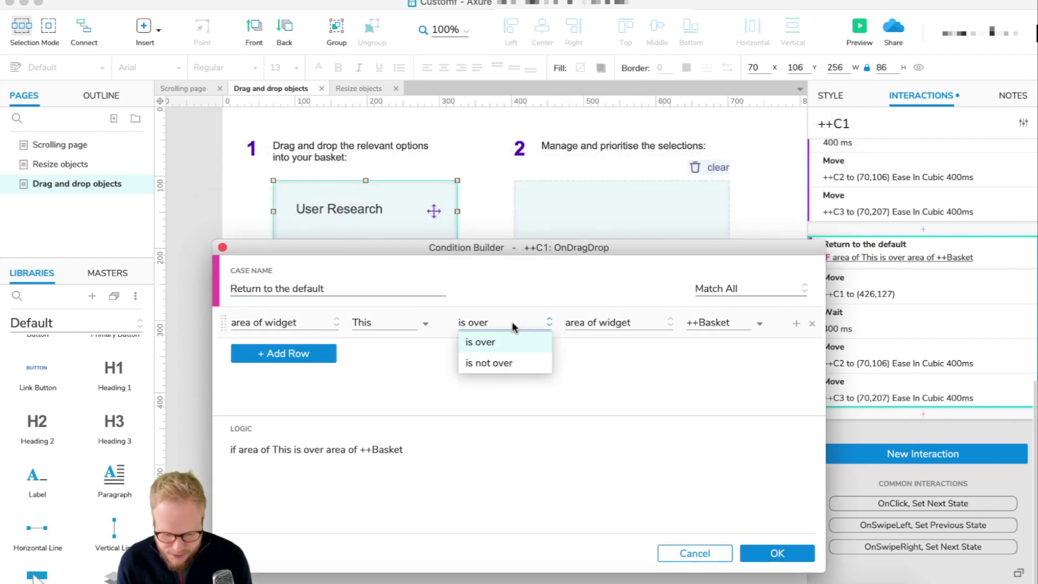
left_click(497, 359)
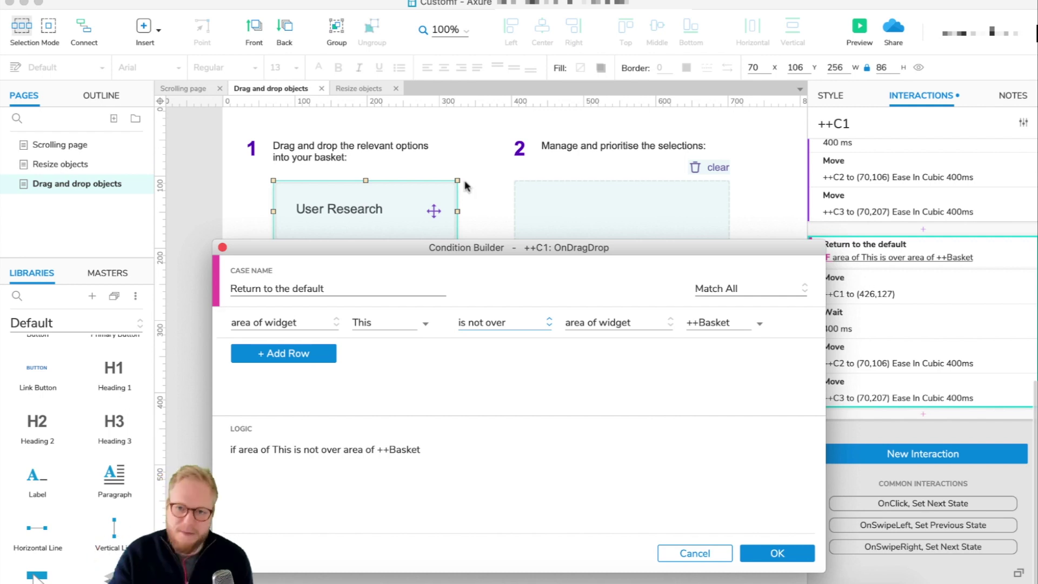
left_click(776, 553)
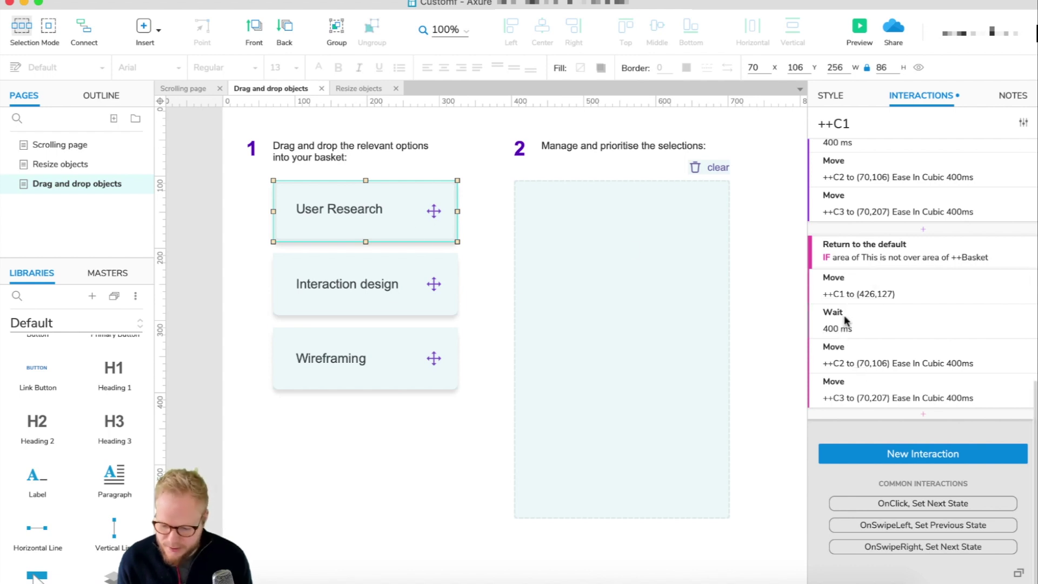
left_click(865, 317)
Step: Delete the Wait and the three old Move actions from the Return to the default case
key("Delete")
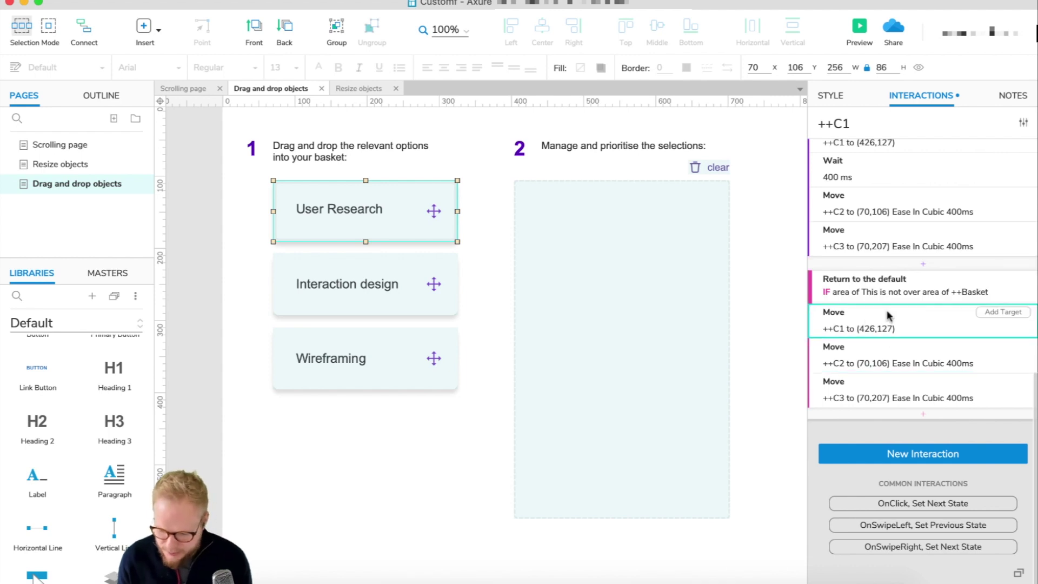
left_click(879, 385, "shift")
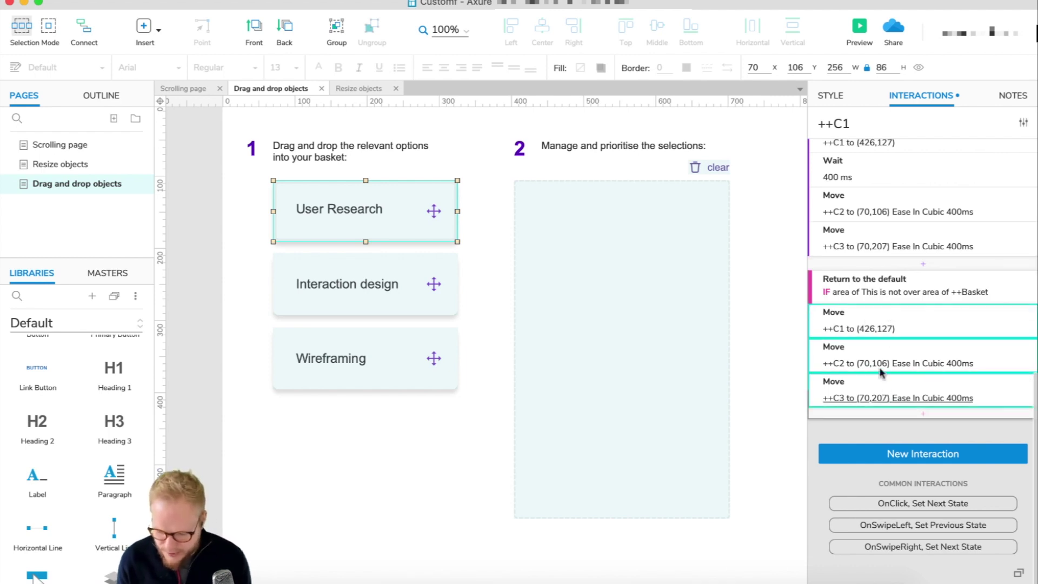
key("Delete")
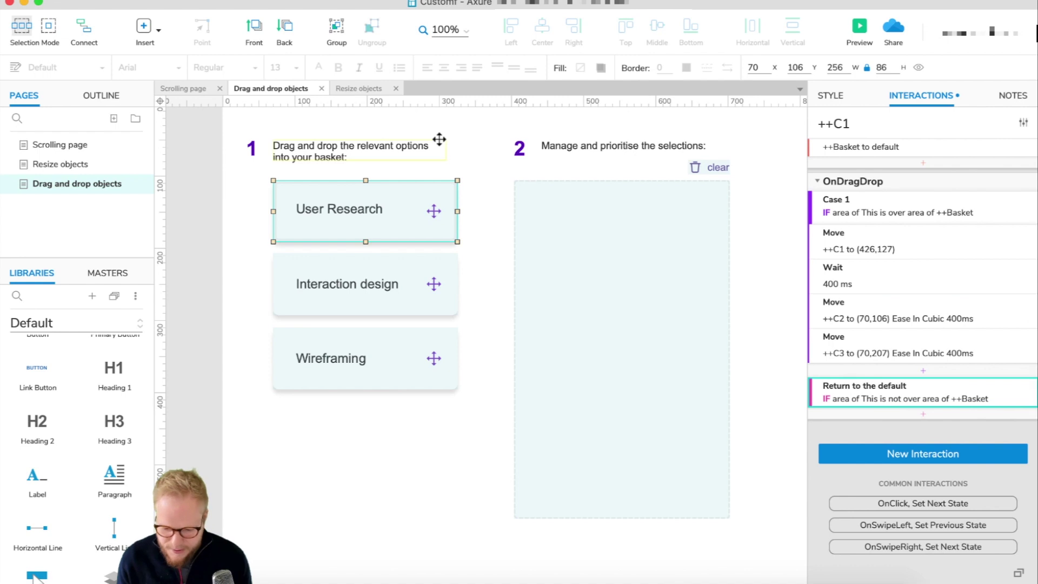
Step: Paste the clear widget's three Move actions (C1–C3 to list positions, Ease Out Cubic 400ms) into Return to the default
left_click(712, 167)
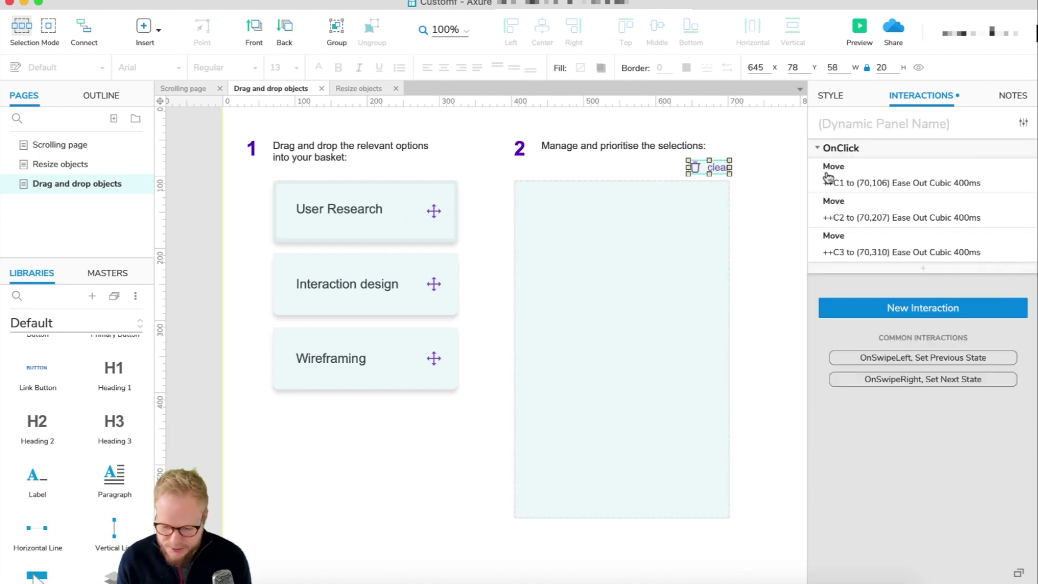
left_click(897, 175)
left_click(894, 212, "shift")
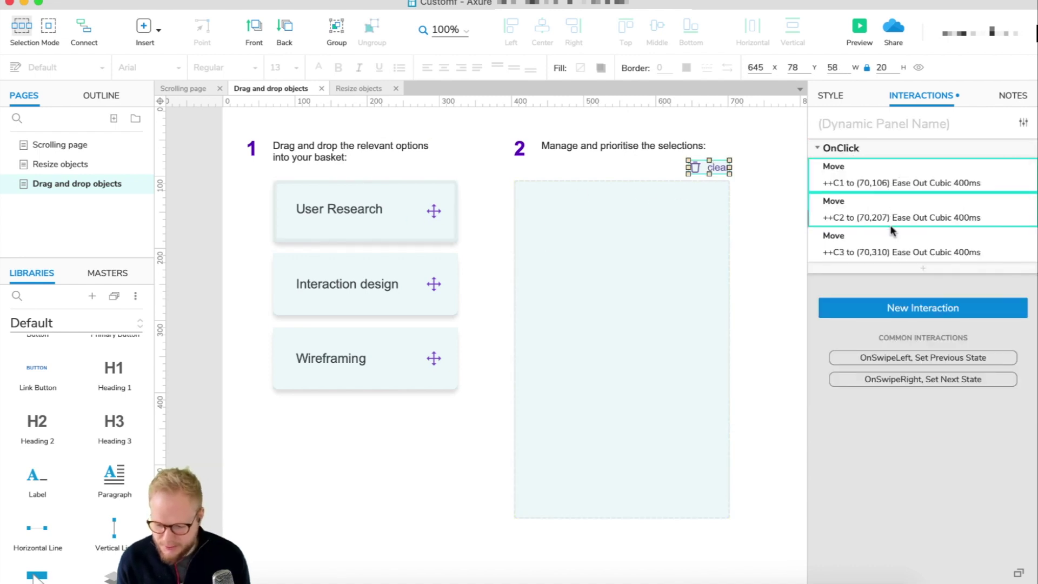
left_click(880, 235, "shift")
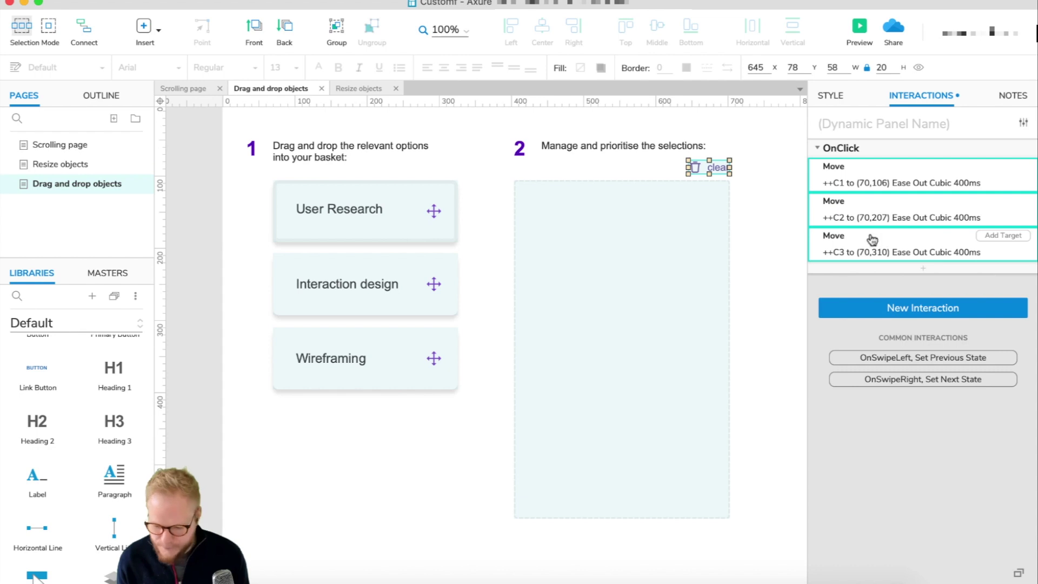
left_click(391, 183)
scroll(919, 268, "down", 7)
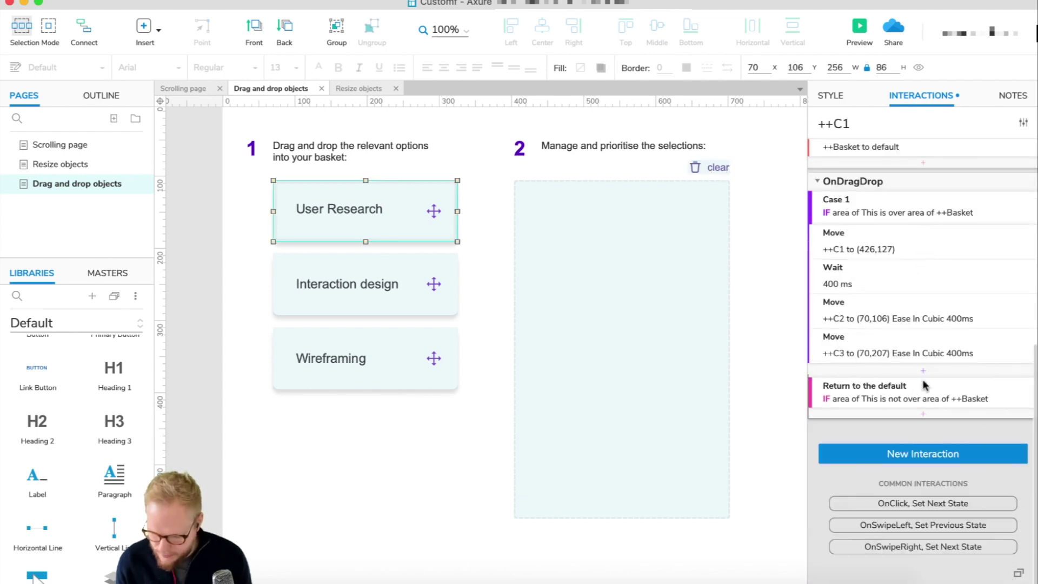
key("super+v")
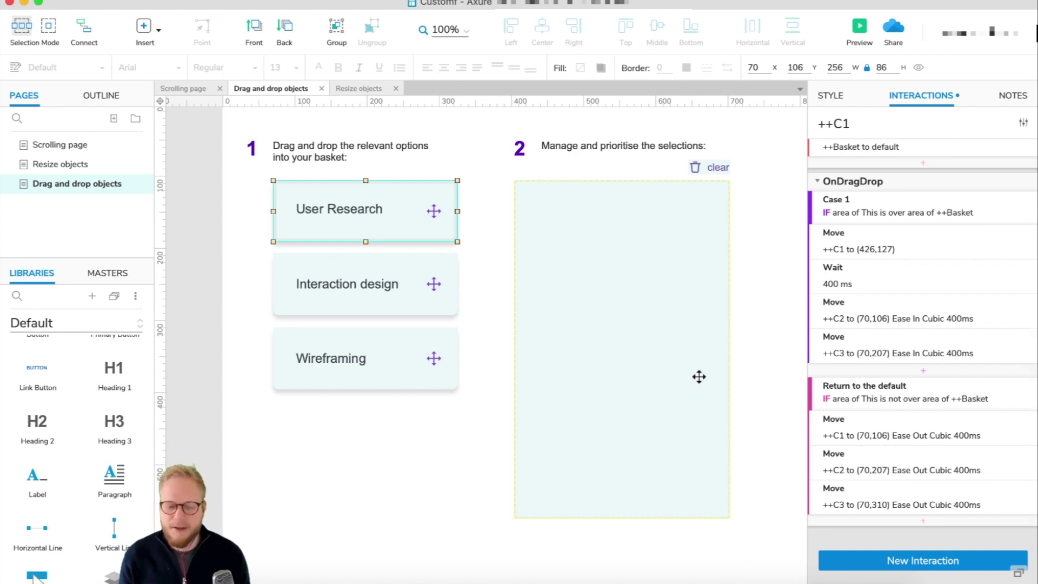
Step: Preview the page in Chrome, drop User Research in the basket, clear it, and drag the card again
left_click(858, 26)
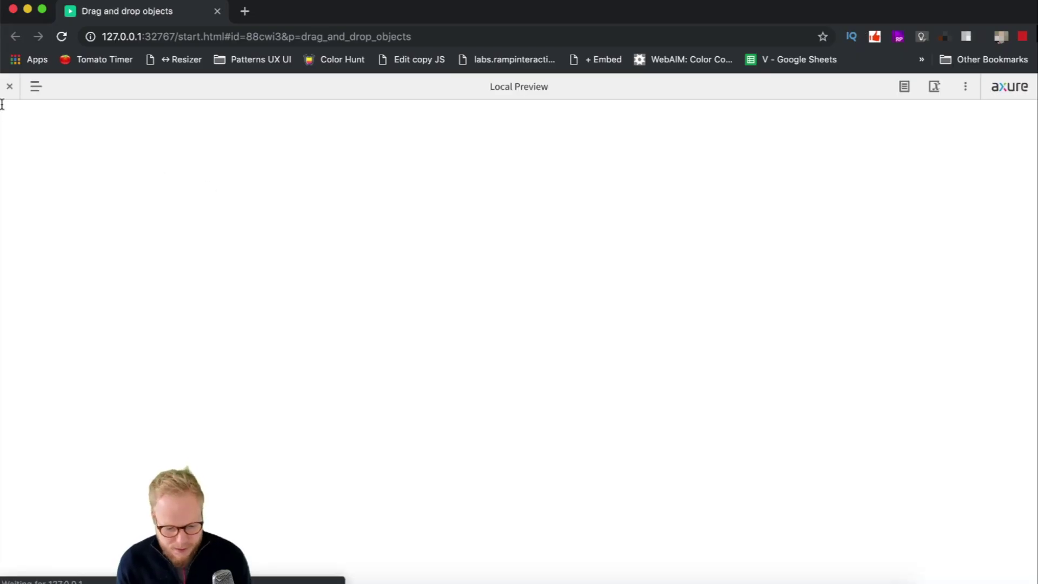
left_click_drag(127, 175, 372, 189)
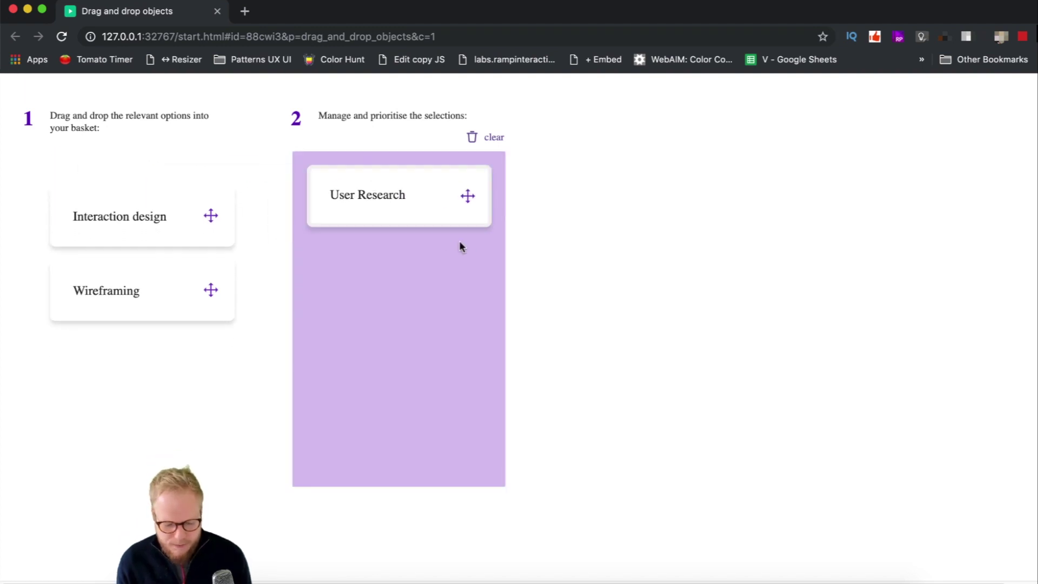
left_click(494, 138)
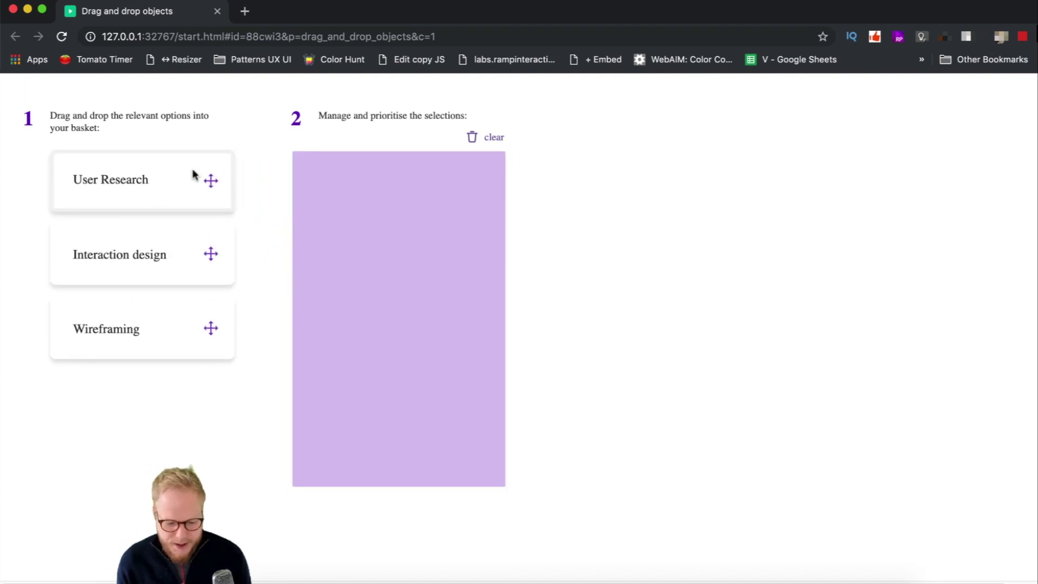
left_click_drag(133, 174, 686, 285)
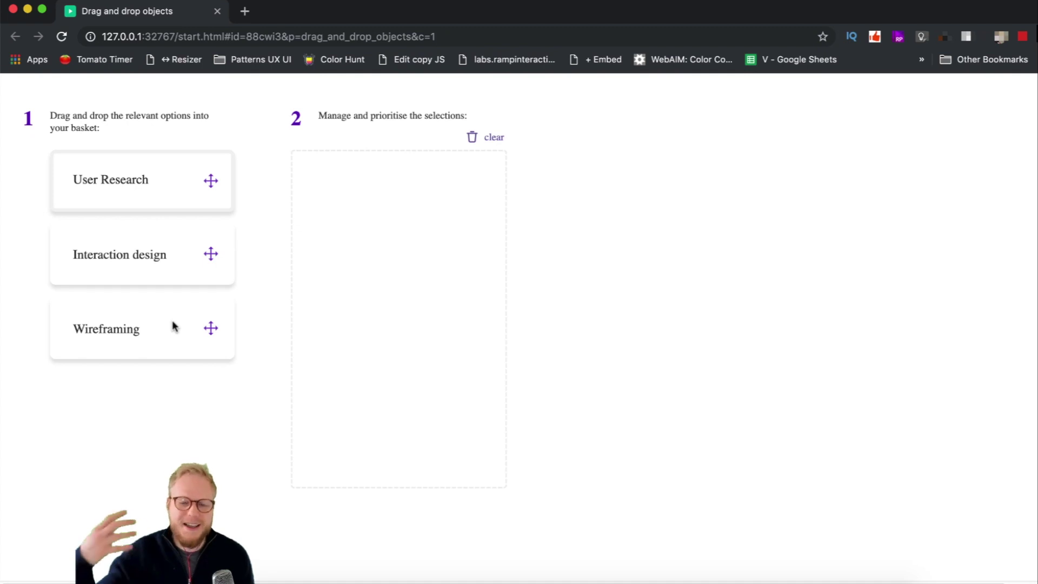
left_click(174, 192)
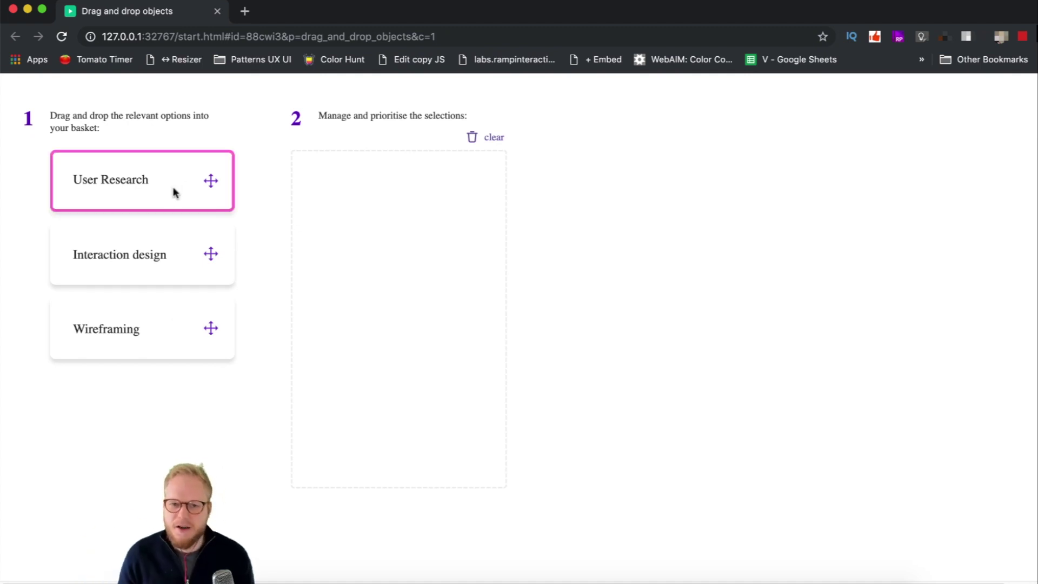